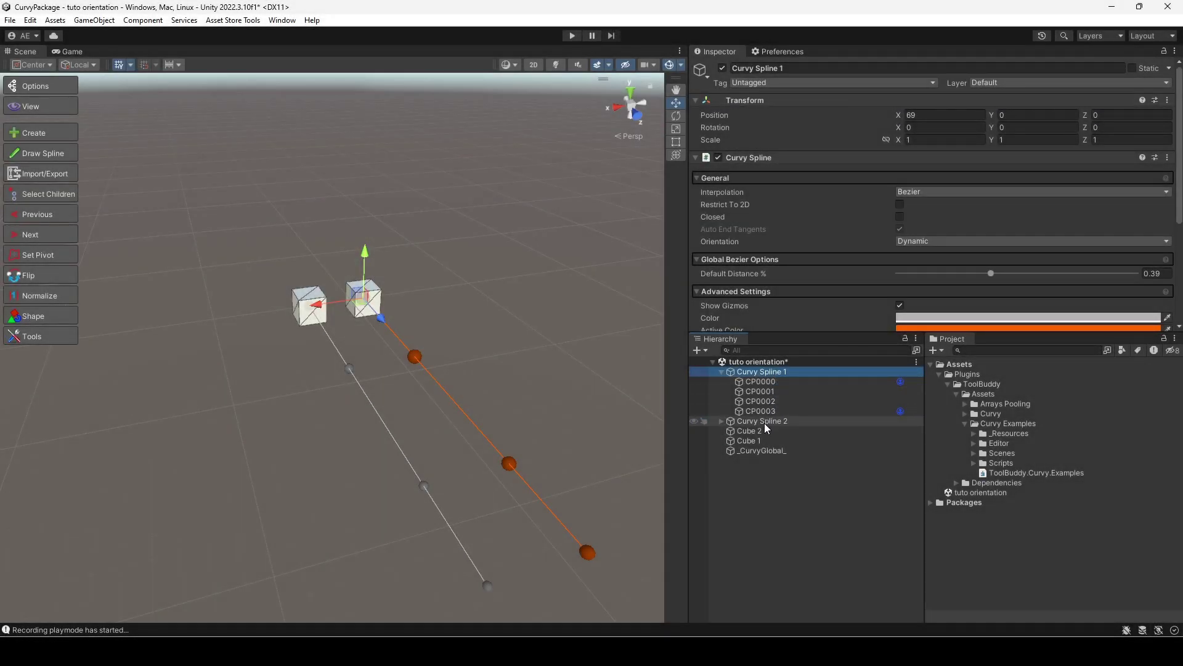
Run the scene in play mode to watch both cubes travel along their splines, and stop the playback
{"action": "left_click", "coordinate": [764, 421]}
{"action": "left_click", "coordinate": [765, 372]}
{"action": "left_click", "coordinate": [526, 294]}
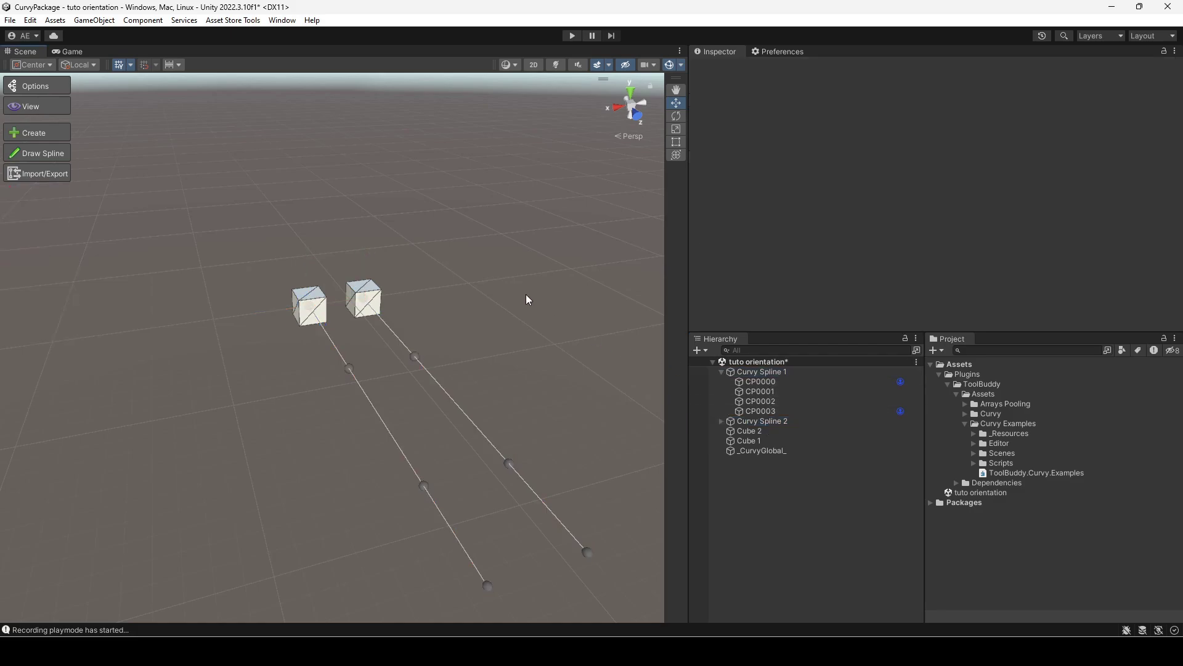
{"action": "left_click", "coordinate": [572, 36]}
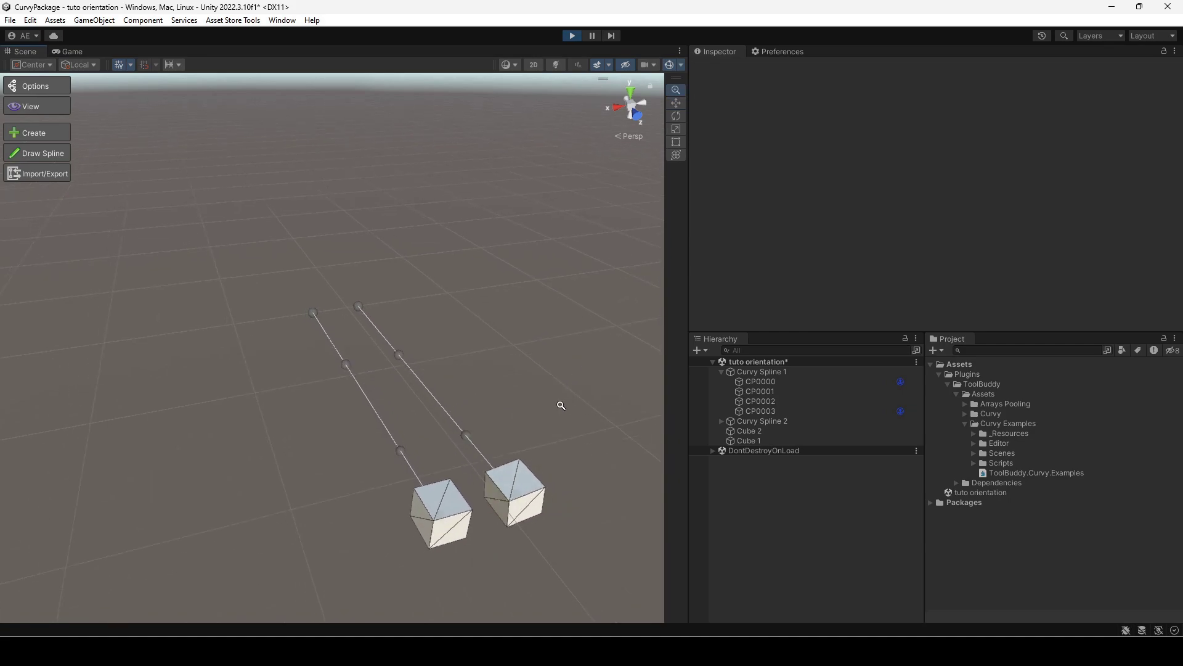
{"action": "scroll", "coordinate": [542, 397], "scroll_direction": "down", "scroll_amount": 3}
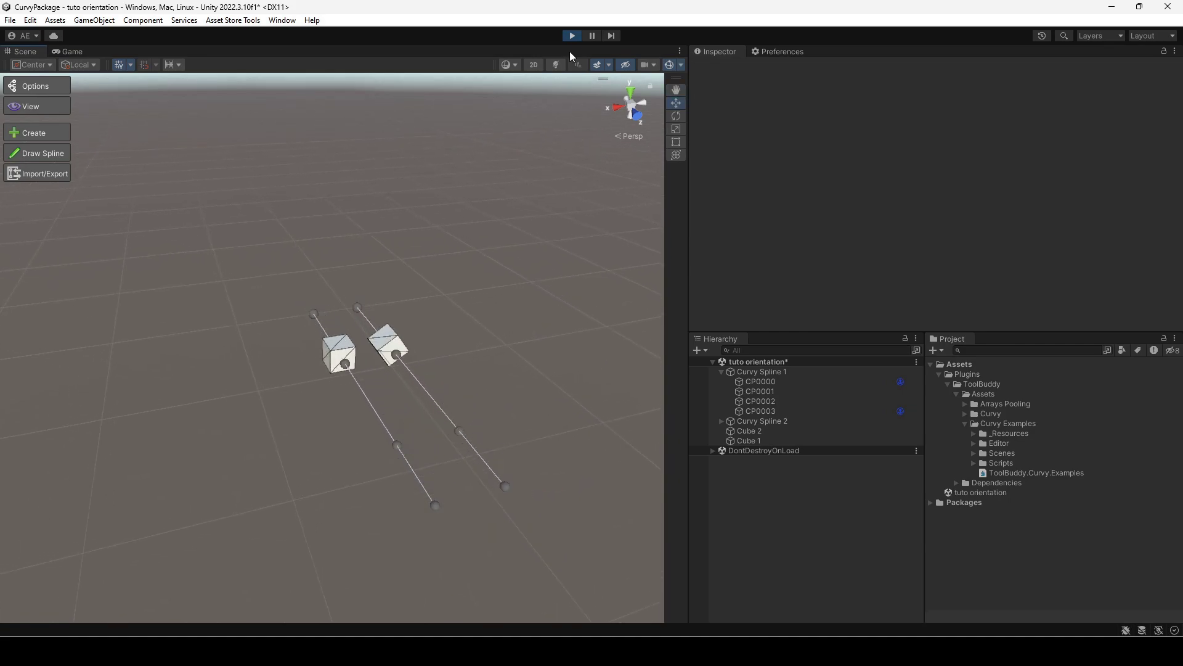
{"action": "left_click", "coordinate": [573, 36]}
Turn on the Orientation display for the splines in the Scene view and select the second control point of Curvy Spline 1
{"action": "left_click", "coordinate": [57, 108]}
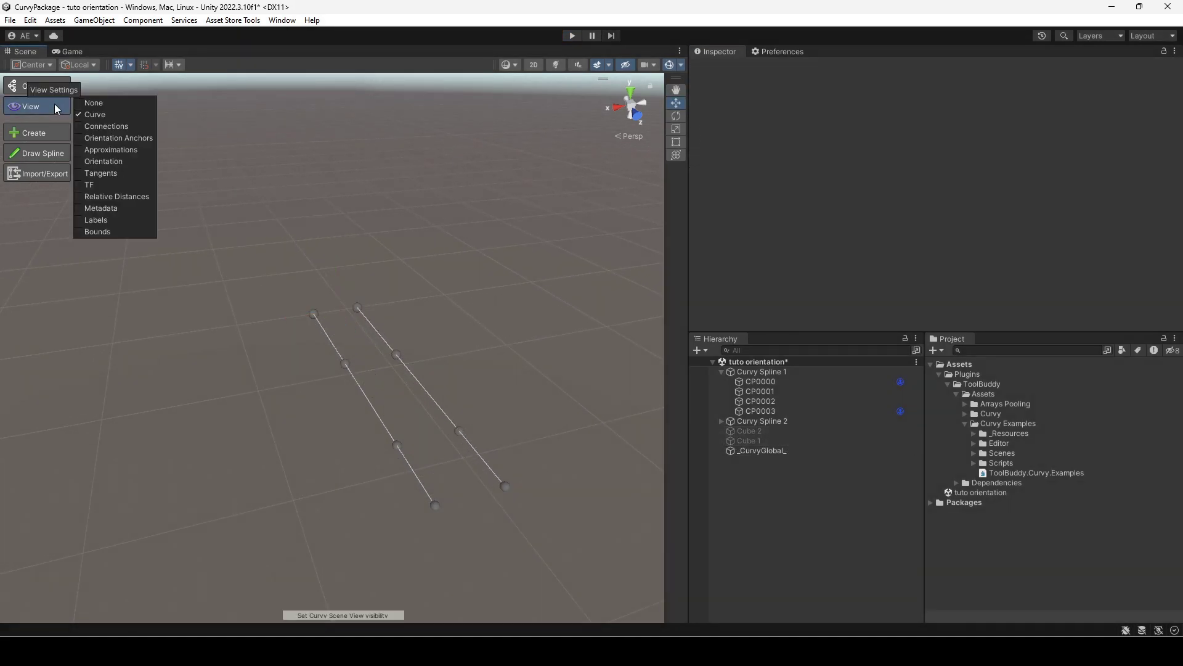
{"action": "left_click", "coordinate": [103, 161]}
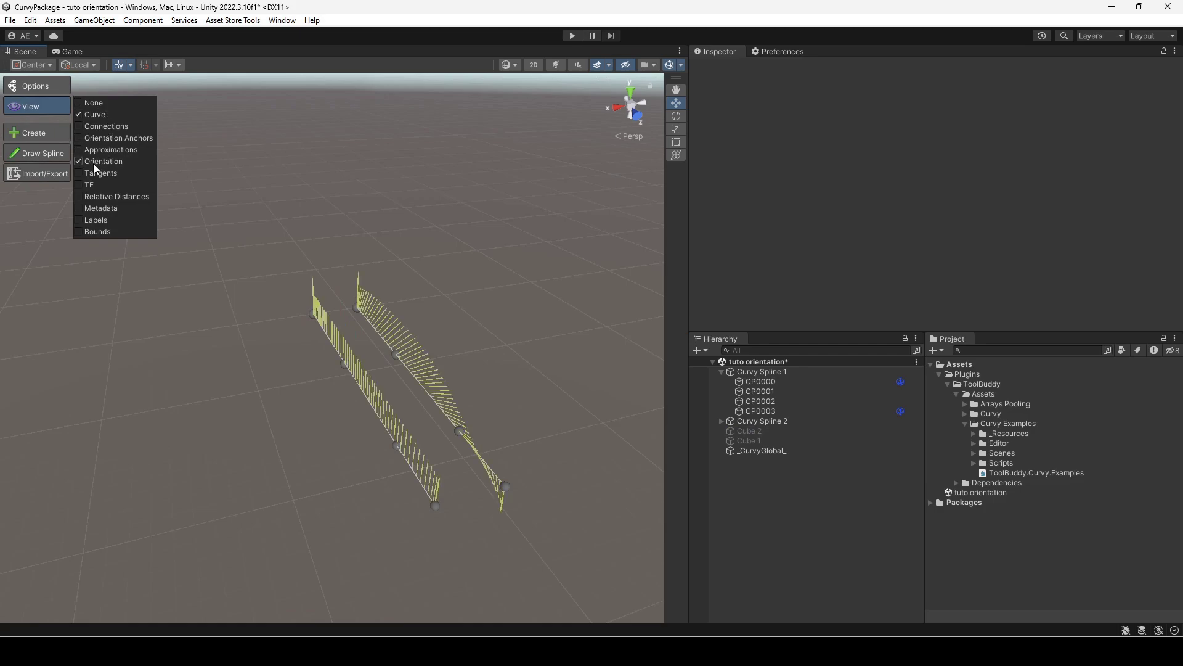
{"action": "left_click", "coordinate": [396, 354]}
{"action": "left_click_drag", "start_coordinate": [453, 318], "coordinate": [468, 341], "text": "alt"}
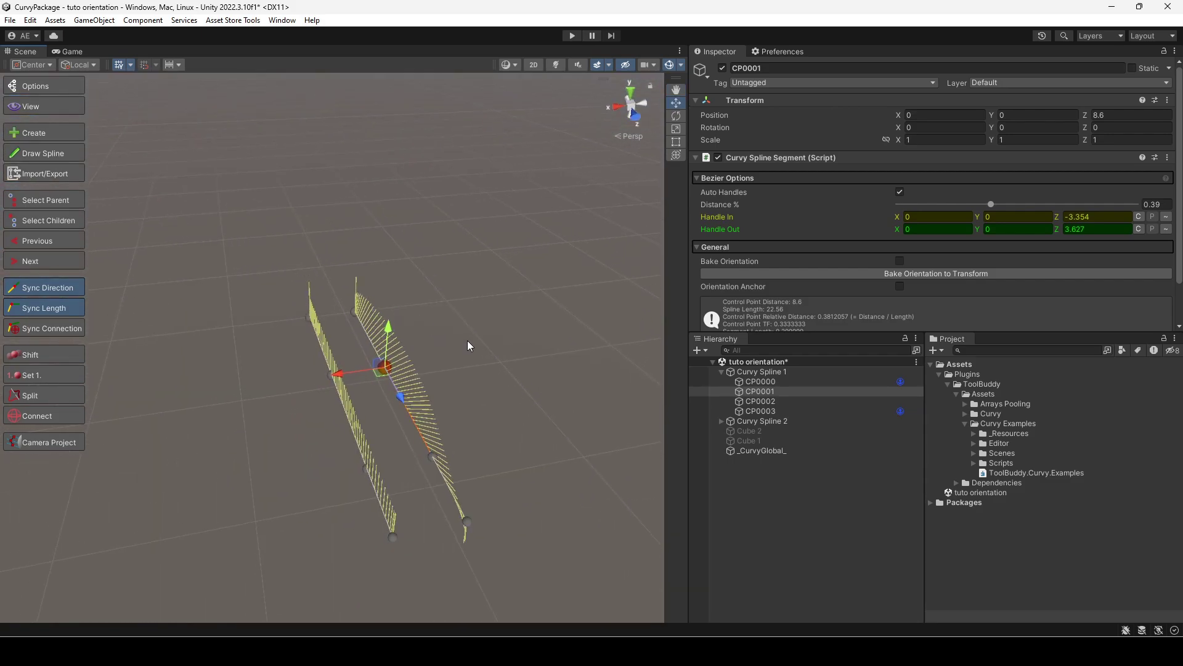
Set the Orientation mode of Curvy Spline 2 to None and view the spline from another side
{"action": "left_click", "coordinate": [762, 372]}
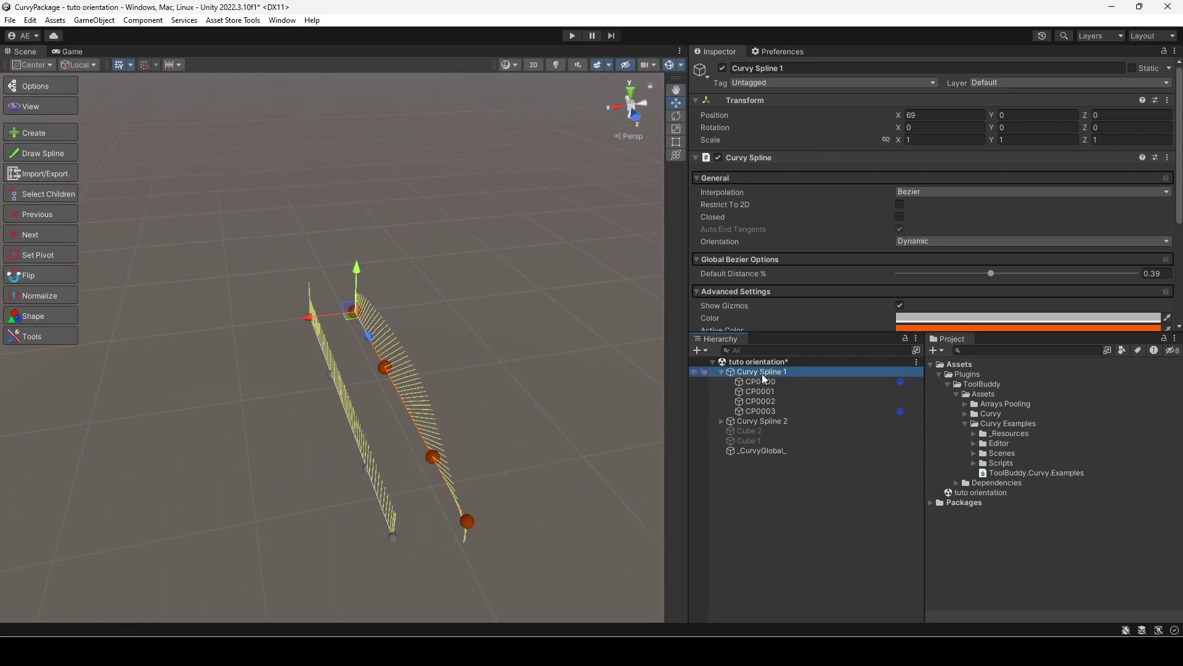
{"action": "left_click", "coordinate": [760, 419]}
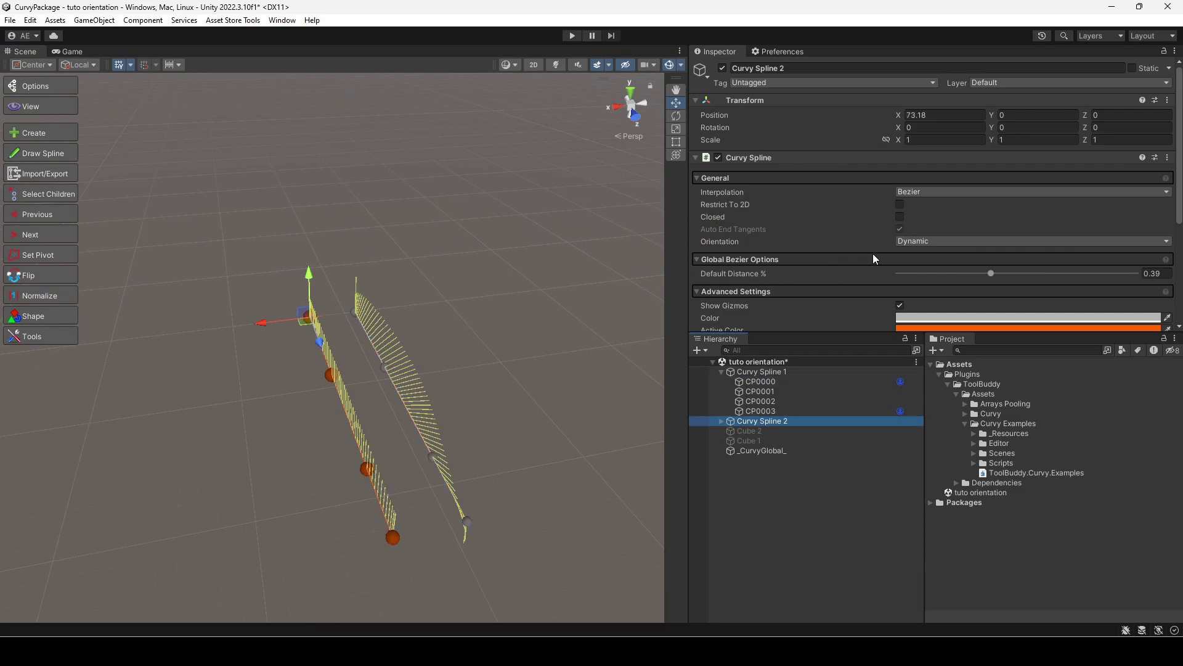
{"action": "left_click", "coordinate": [943, 242]}
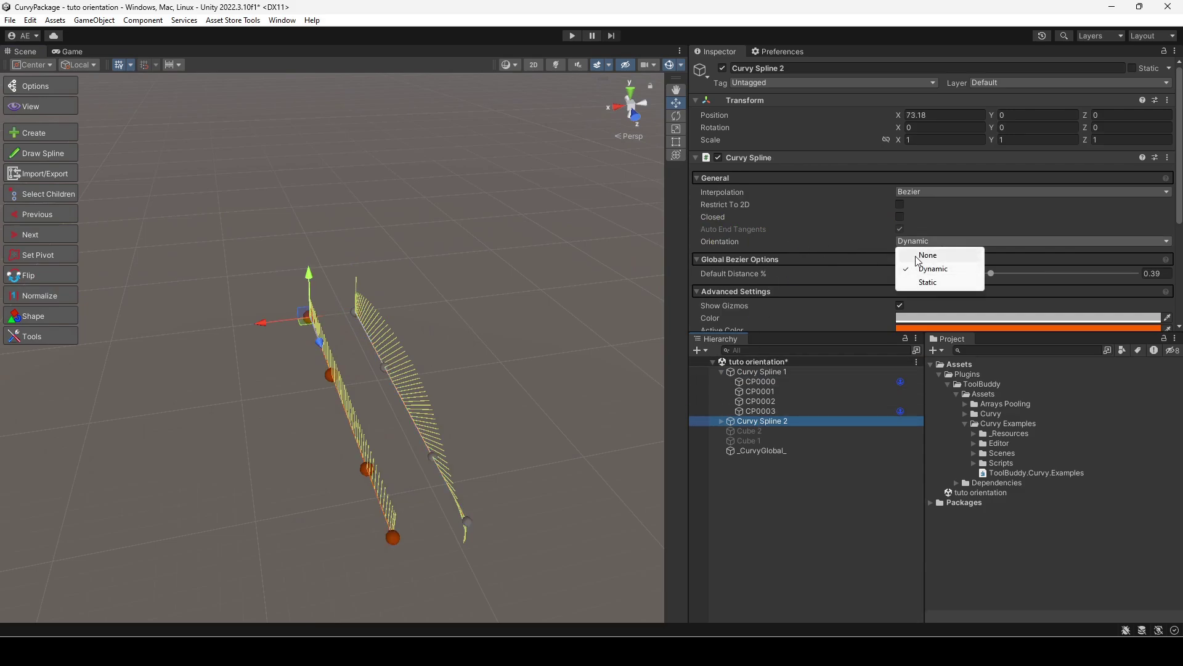
{"action": "left_click", "coordinate": [926, 256]}
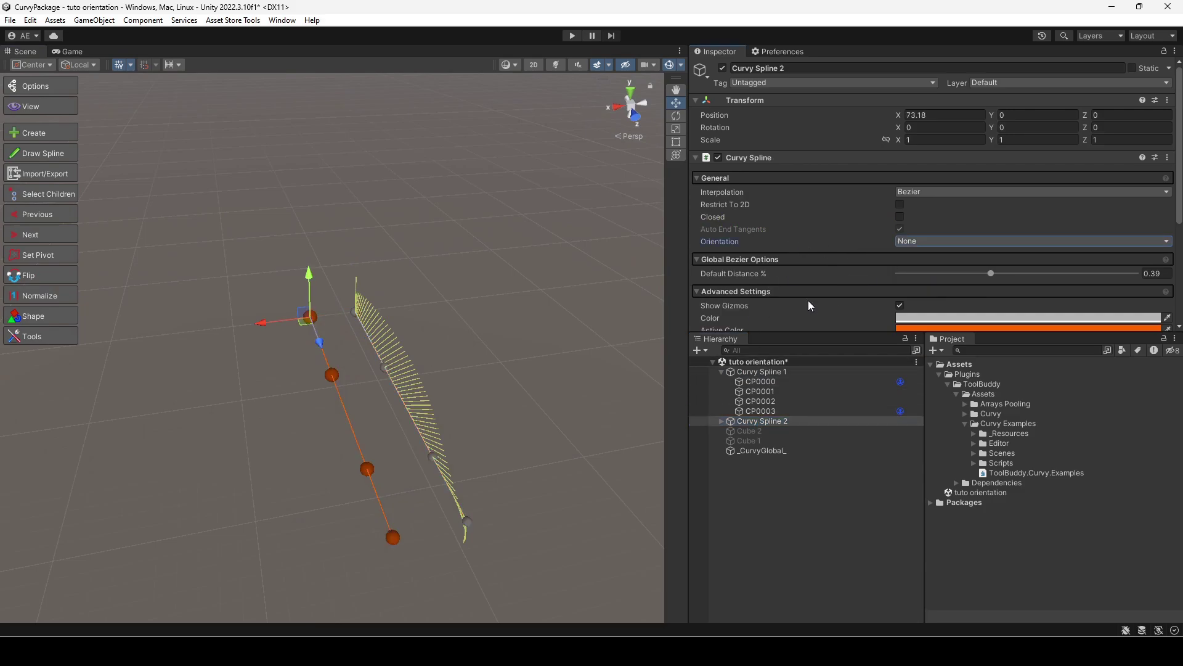
{"action": "left_click_drag", "start_coordinate": [545, 442], "coordinate": [467, 407], "text": "alt"}
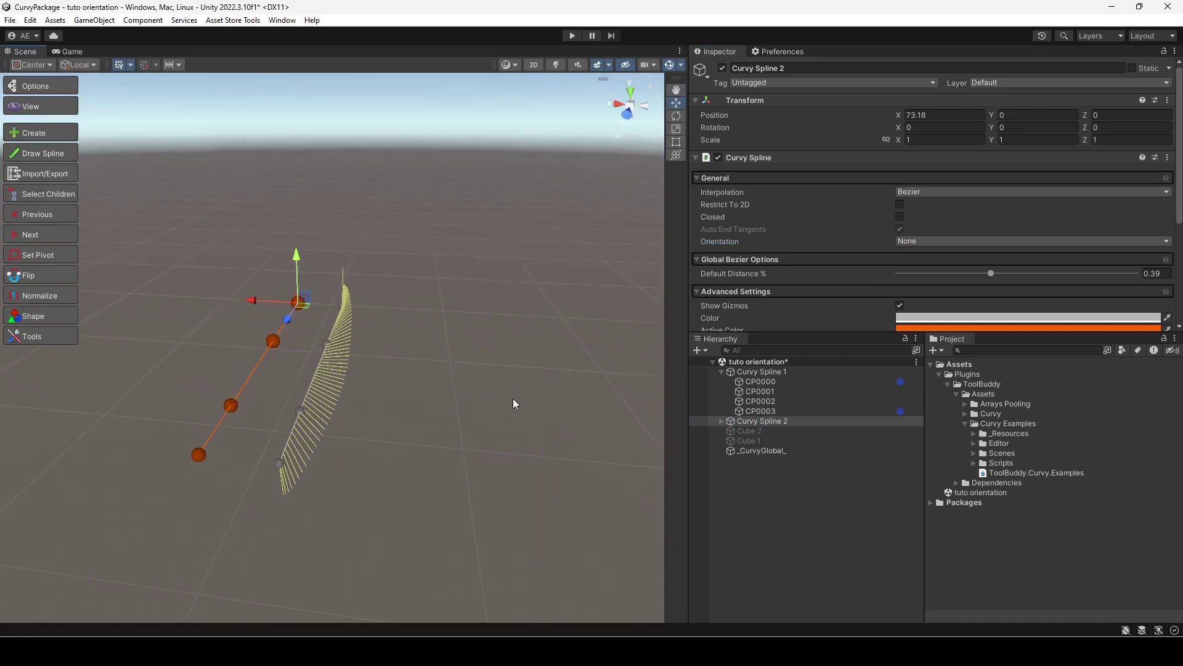
Set the Orientation mode of Curvy Spline 2 to Static
{"action": "left_click", "coordinate": [960, 243]}
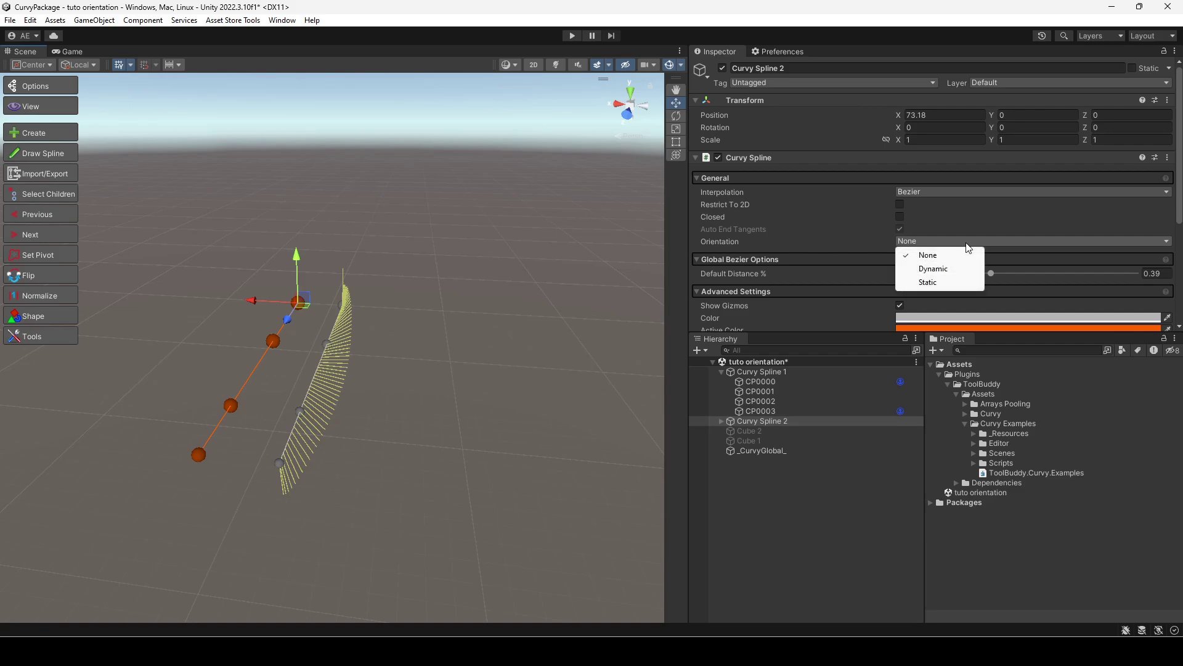
{"action": "left_click", "coordinate": [929, 283]}
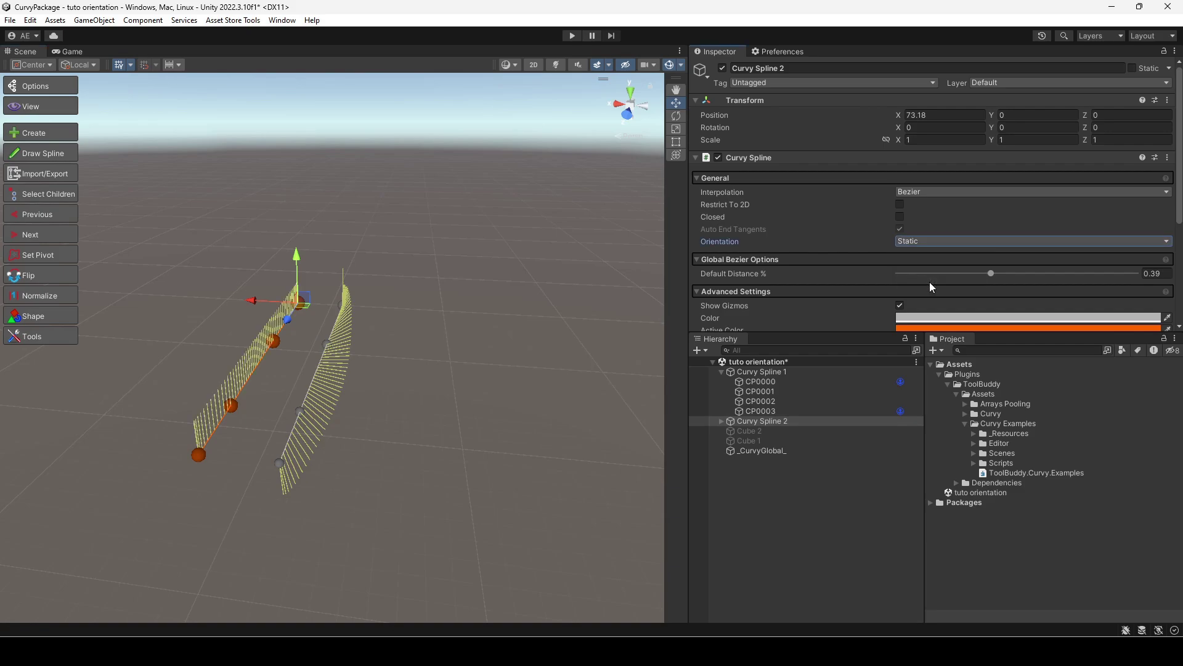
{"action": "left_click_drag", "start_coordinate": [192, 365], "coordinate": [339, 377], "text": "alt"}
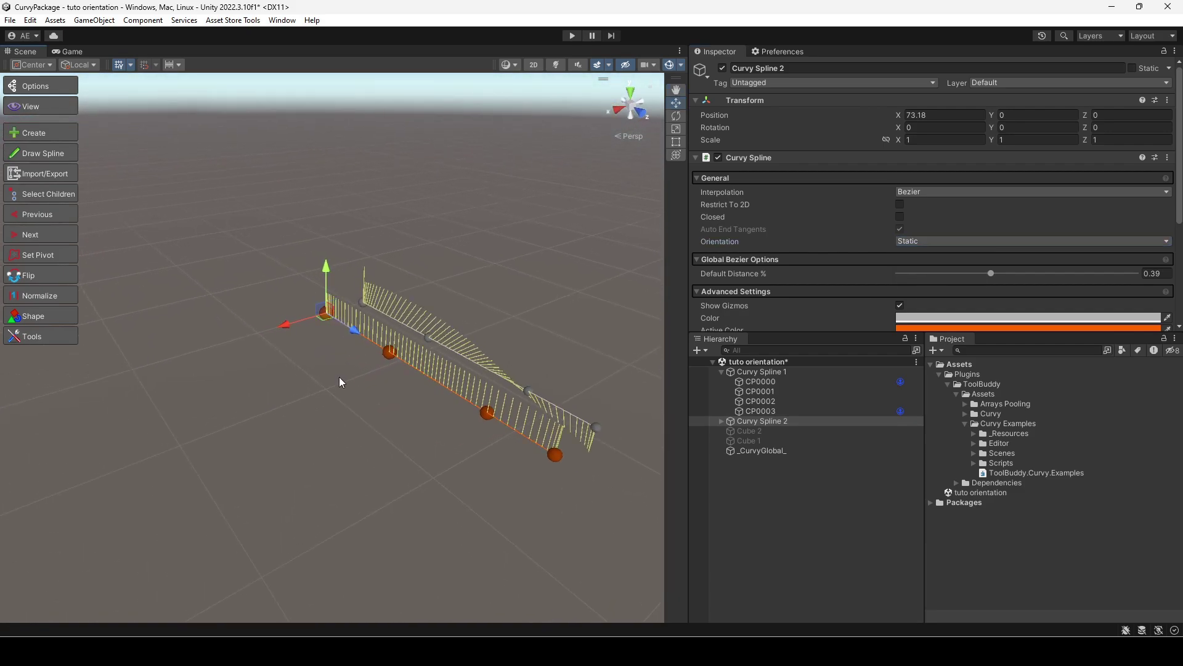
Try rotating control point CP0001 of Curvy Spline 2 to about 70° around Z, and undo the rotation
{"action": "left_click", "coordinate": [396, 349]}
{"action": "key", "text": "e"}
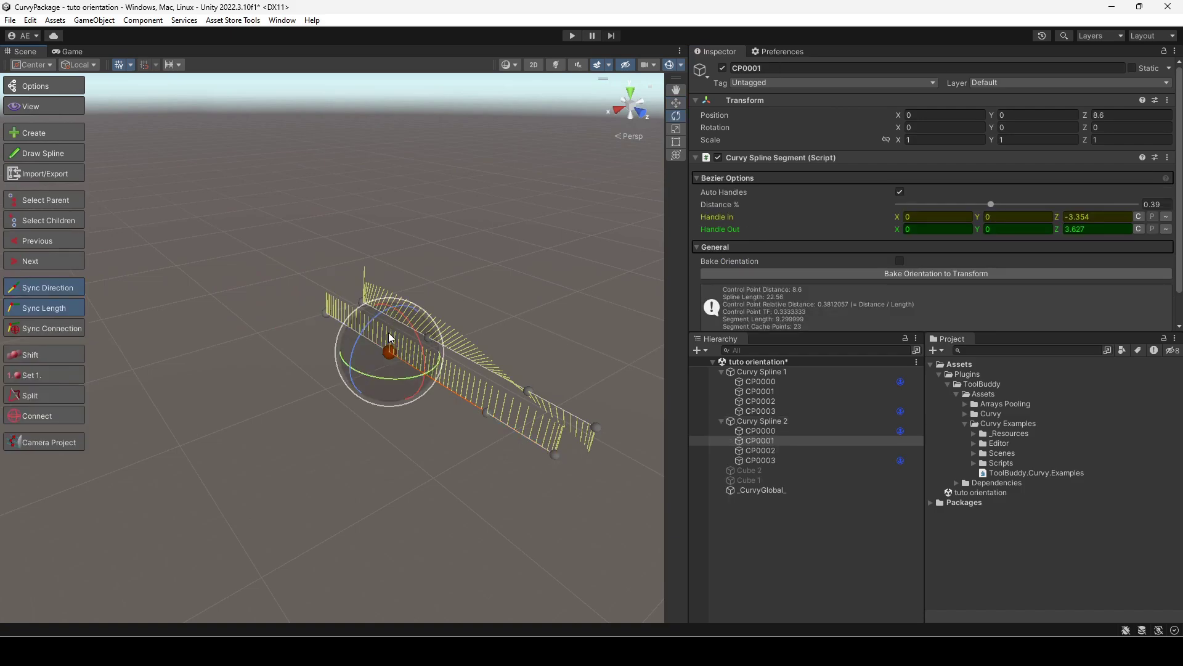
{"action": "left_click_drag", "start_coordinate": [374, 319], "coordinate": [470, 303]}
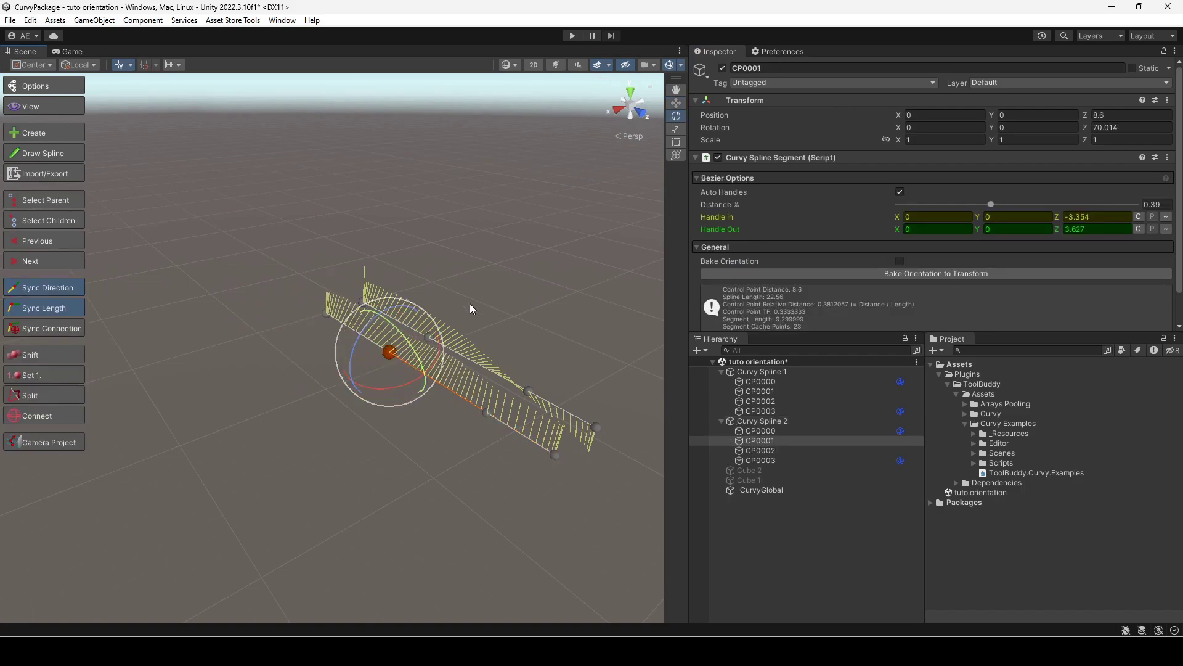
{"action": "key", "text": "ctrl+z"}
Try rotating the first control point of Curvy Spline 2, and undo the rotation
{"action": "left_click", "coordinate": [325, 313]}
{"action": "left_click_drag", "start_coordinate": [312, 277], "coordinate": [377, 281]}
{"action": "key", "text": "ctrl+z"}
Rotate control point CP0002 of Curvy Spline 2 around its Z axis
{"action": "left_click", "coordinate": [486, 409]}
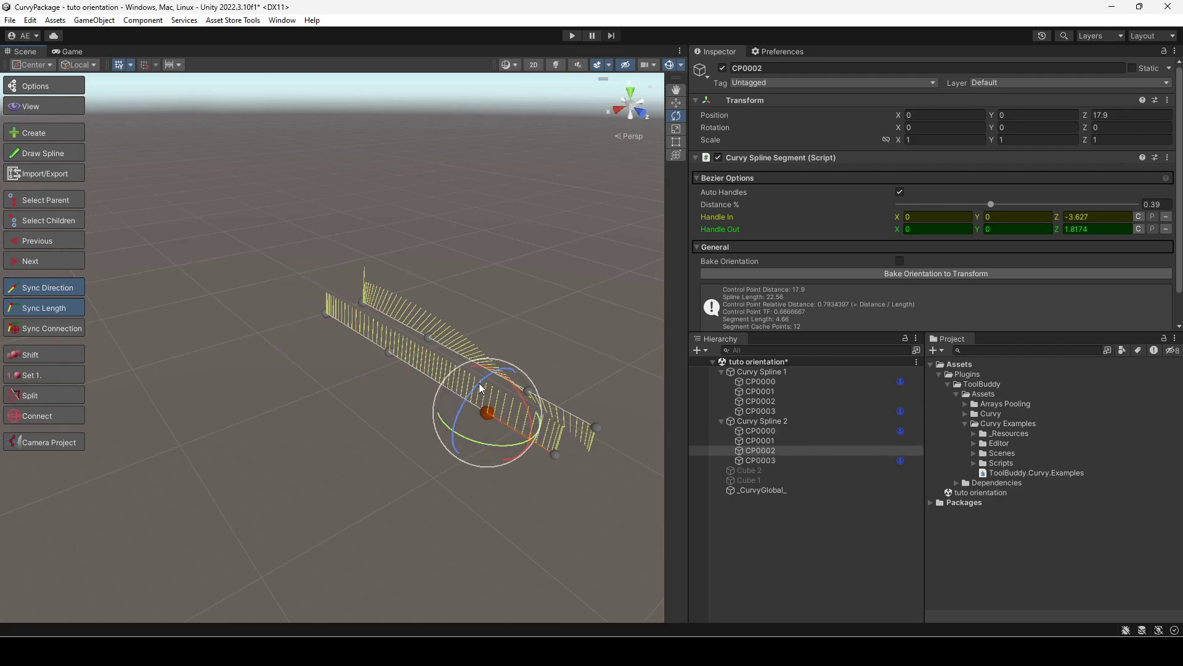
{"action": "left_click_drag", "start_coordinate": [479, 383], "coordinate": [413, 417]}
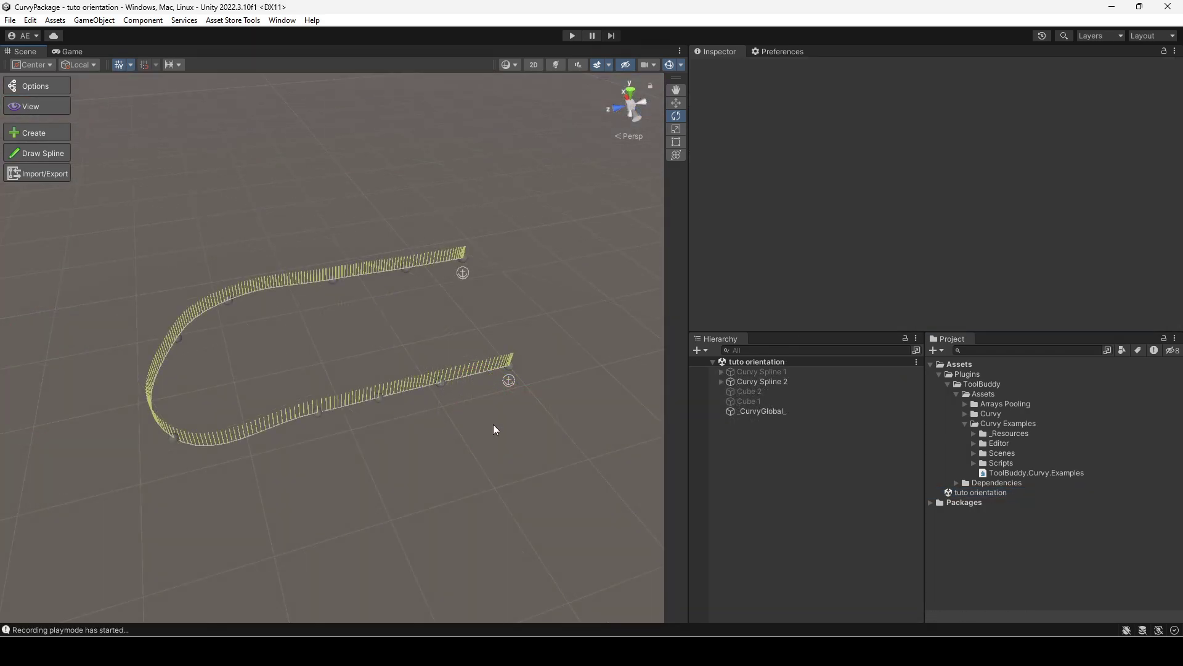
Choose Static as the Orientation mode of the U-shaped Curvy Spline 2 and deselect the spline
{"action": "left_click", "coordinate": [762, 381]}
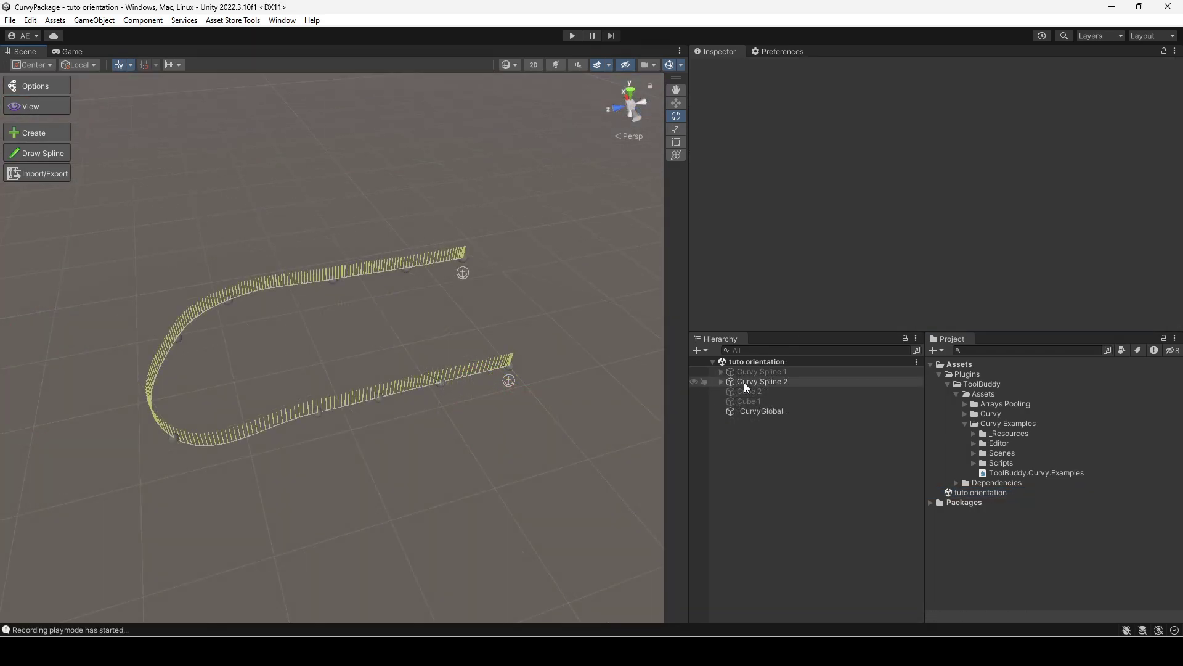
{"action": "left_click", "coordinate": [953, 244]}
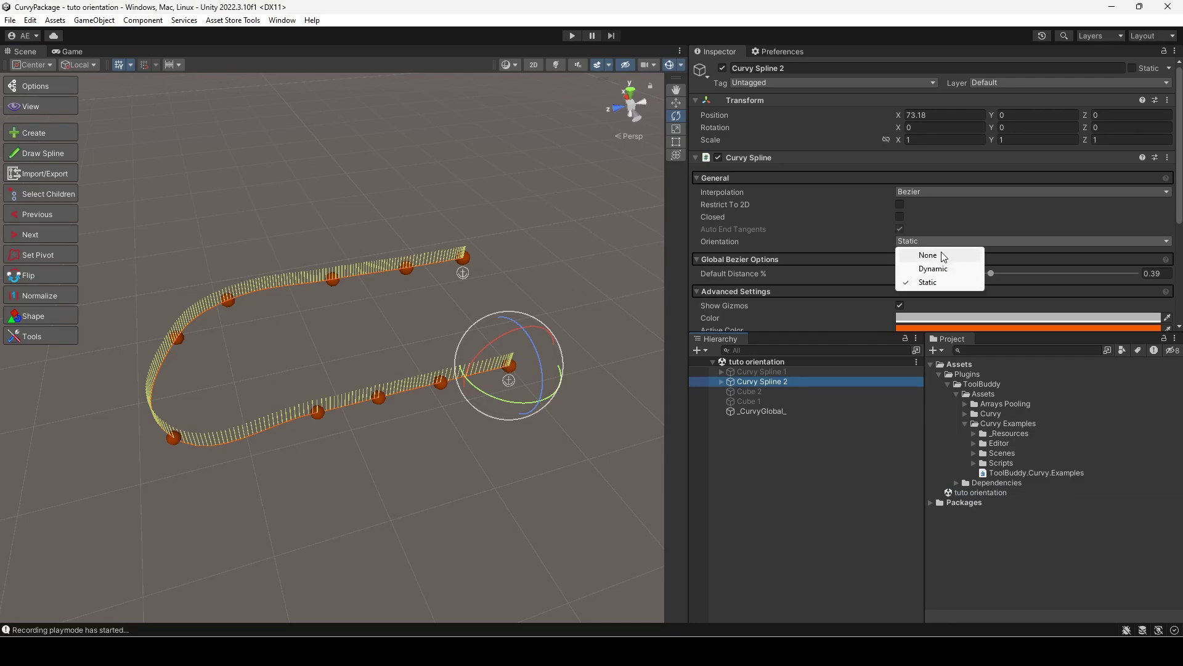
{"action": "left_click", "coordinate": [929, 285]}
{"action": "left_click", "coordinate": [554, 443]}
Try rotating the spline's first control point CP0000 to about -94° around Z, and undo the rotation
{"action": "left_click", "coordinate": [509, 364]}
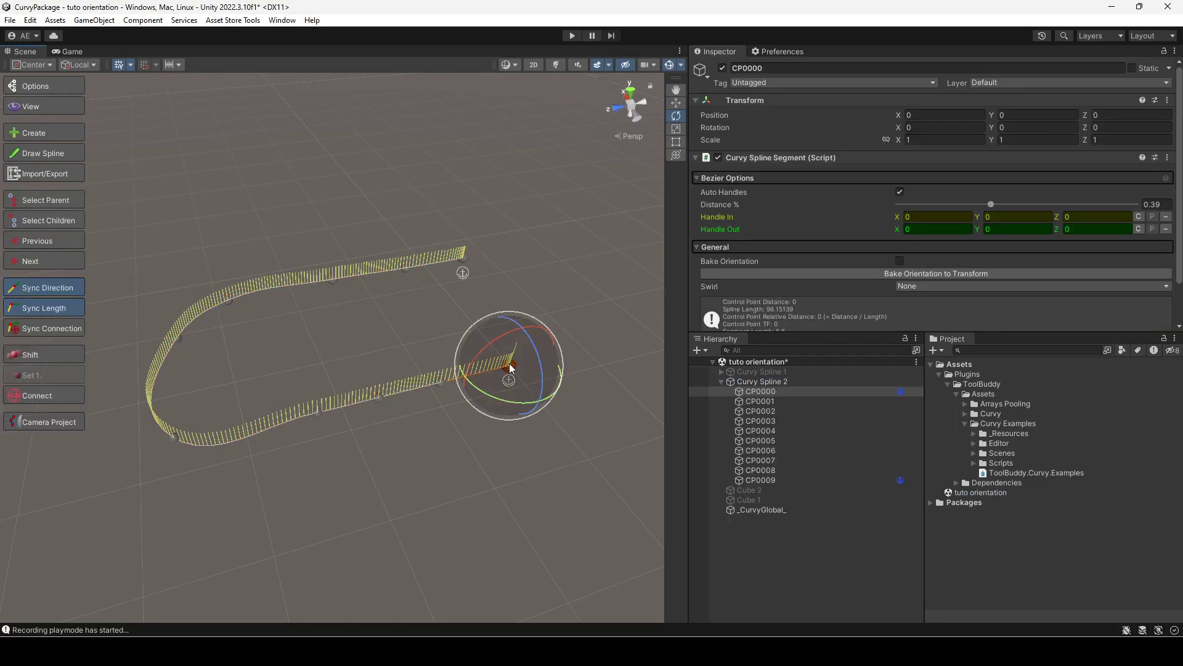
{"action": "left_click_drag", "start_coordinate": [520, 334], "coordinate": [432, 183]}
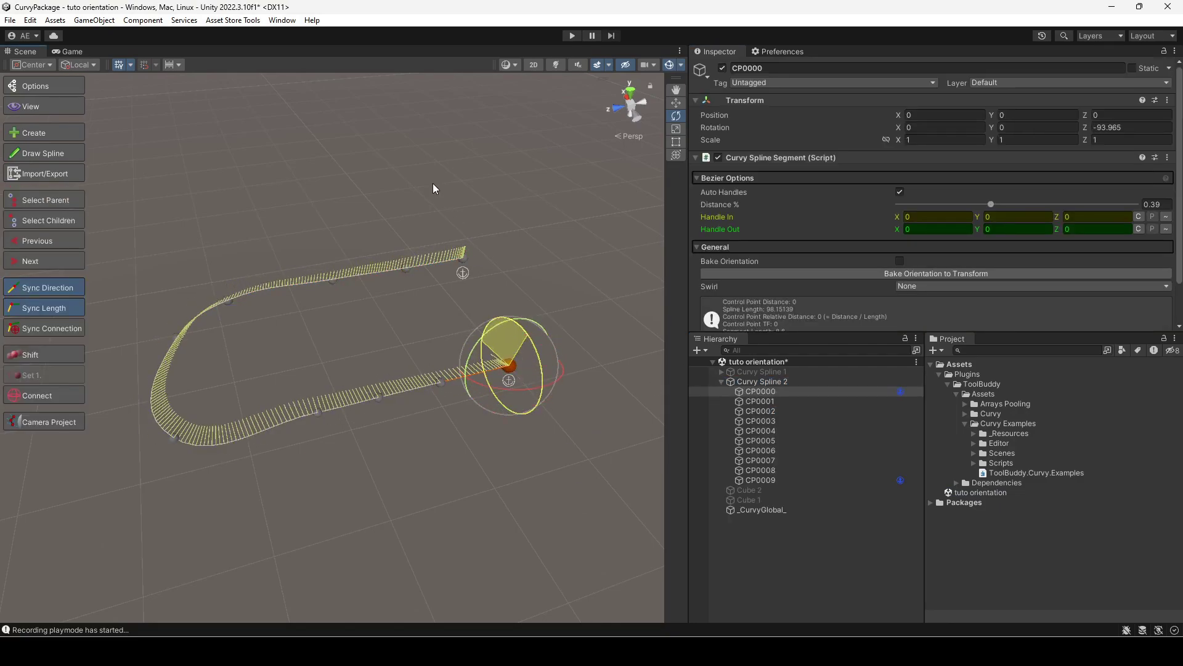
{"action": "key", "text": "ctrl+z"}
Try rotating the spline's last control point CP0009 around Z, first to about -34° and once more, and undo both rotations
{"action": "left_click", "coordinate": [463, 271]}
{"action": "left_click_drag", "start_coordinate": [478, 236], "coordinate": [441, 190]}
{"action": "left_click_drag", "start_coordinate": [321, 331], "coordinate": [528, 316], "text": "alt"}
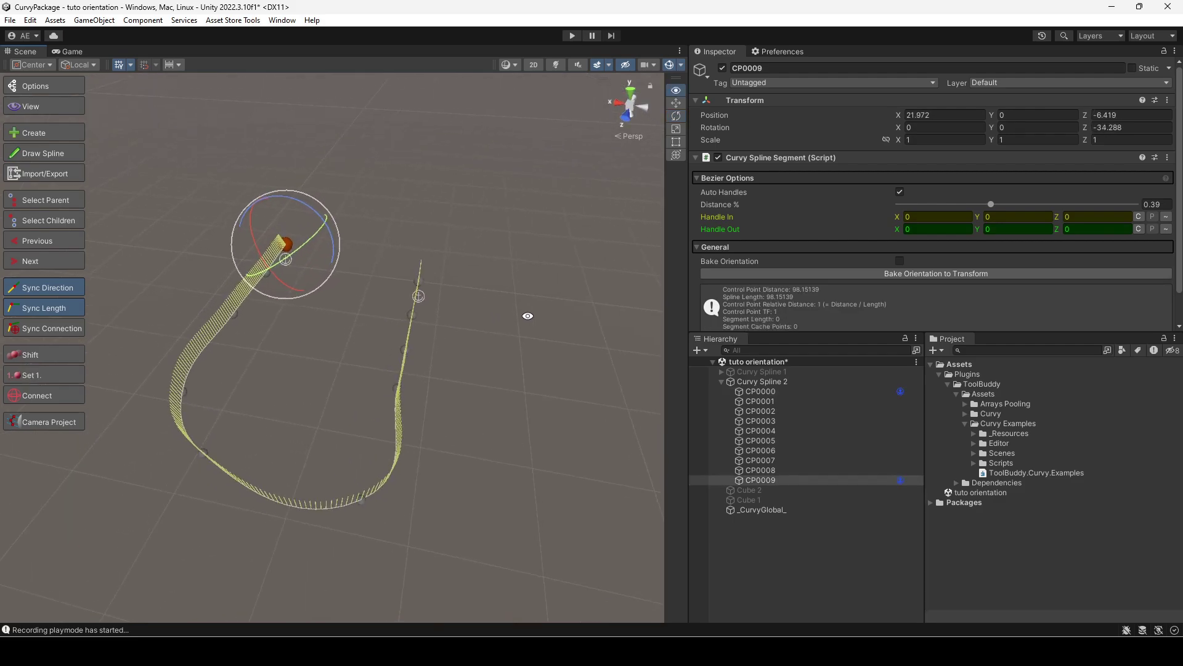
{"action": "left_click_drag", "start_coordinate": [282, 196], "coordinate": [202, 208]}
{"action": "key", "text": "ctrl+z"}
{"action": "key", "text": "ctrl+z"}
Try rotating the intermediate control point CP0006 around its Z axis, and clear the selection
{"action": "left_click", "coordinate": [270, 381]}
{"action": "left_click", "coordinate": [184, 395]}
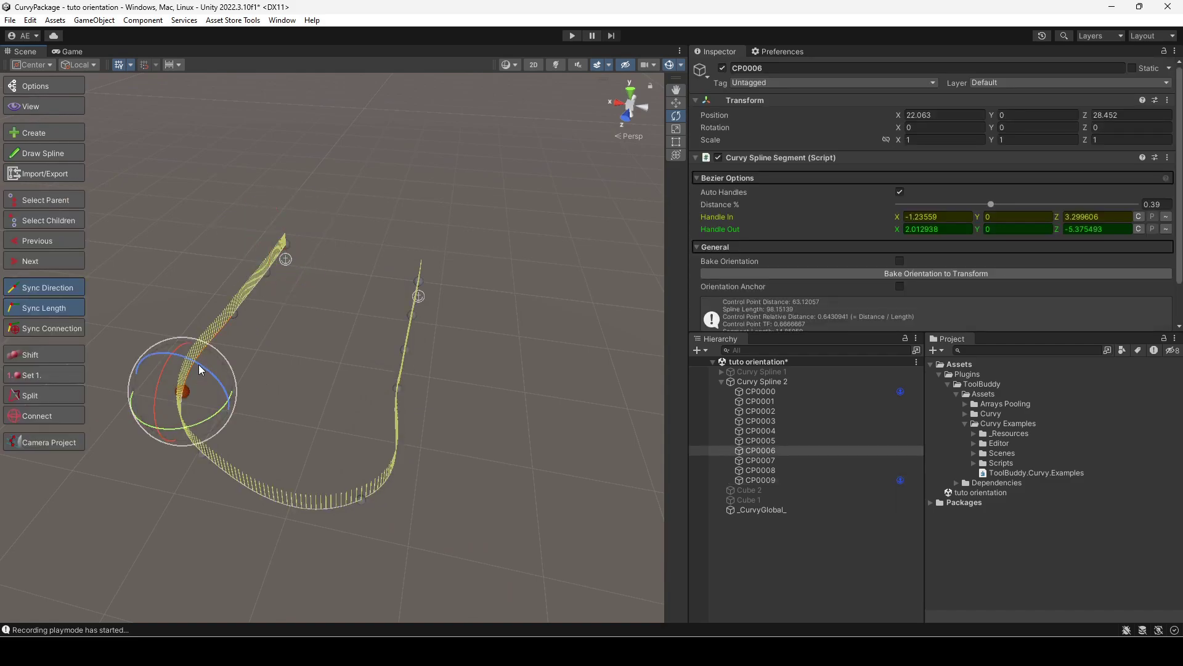
{"action": "left_click_drag", "start_coordinate": [198, 364], "coordinate": [272, 362]}
{"action": "left_click", "coordinate": [296, 330]}
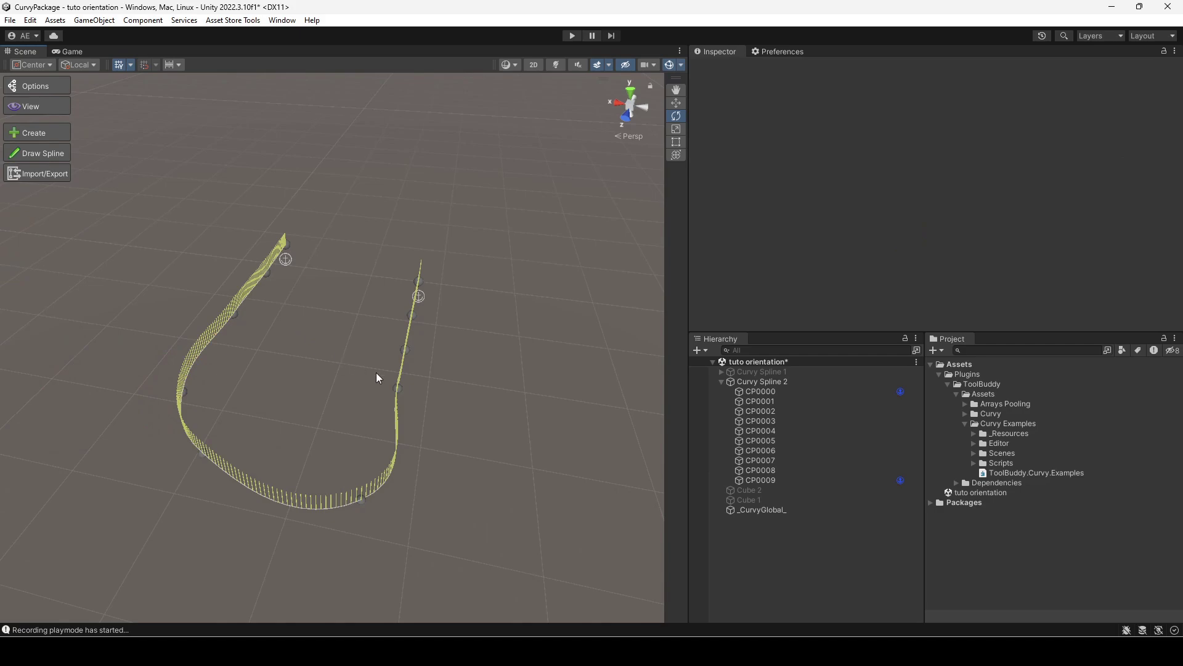
Select all control points of Curvy Spline 2 from CP0000 through CP0009
{"action": "left_click", "coordinate": [783, 388]}
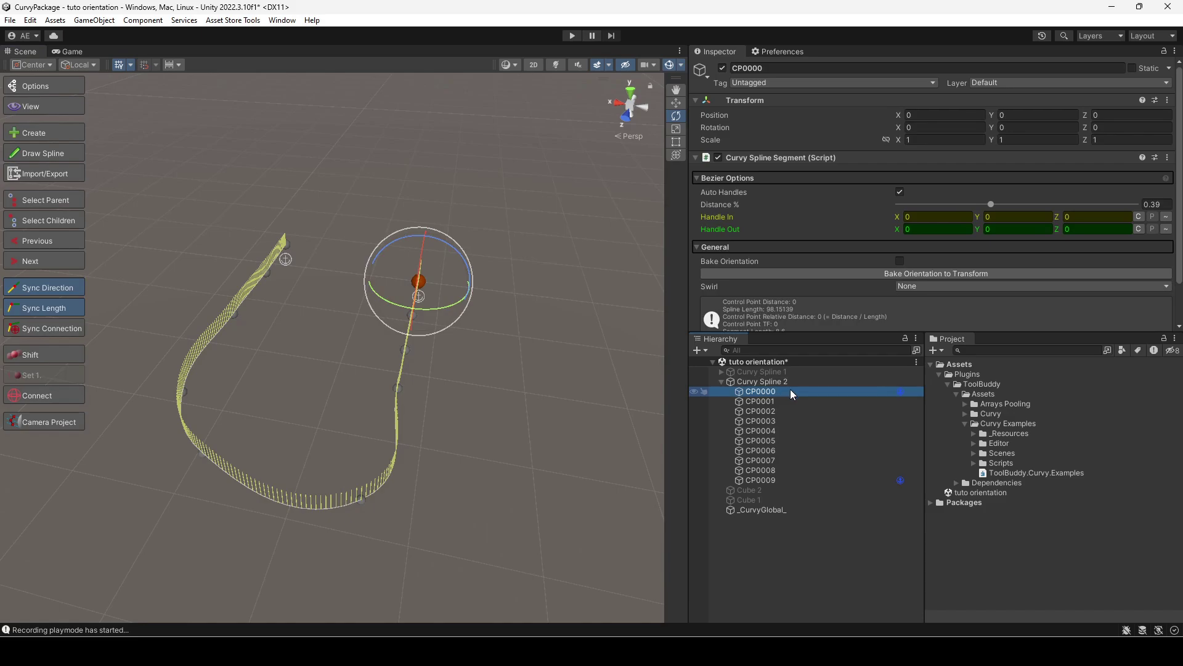
{"action": "key", "text": "shift+Down"}
{"action": "key", "text": "shift+Down"}
{"action": "key", "text": "shift+Down"}
{"action": "key", "text": "shift+Down"}
{"action": "key", "text": "shift+Down"}
{"action": "key", "text": "shift+Down"}
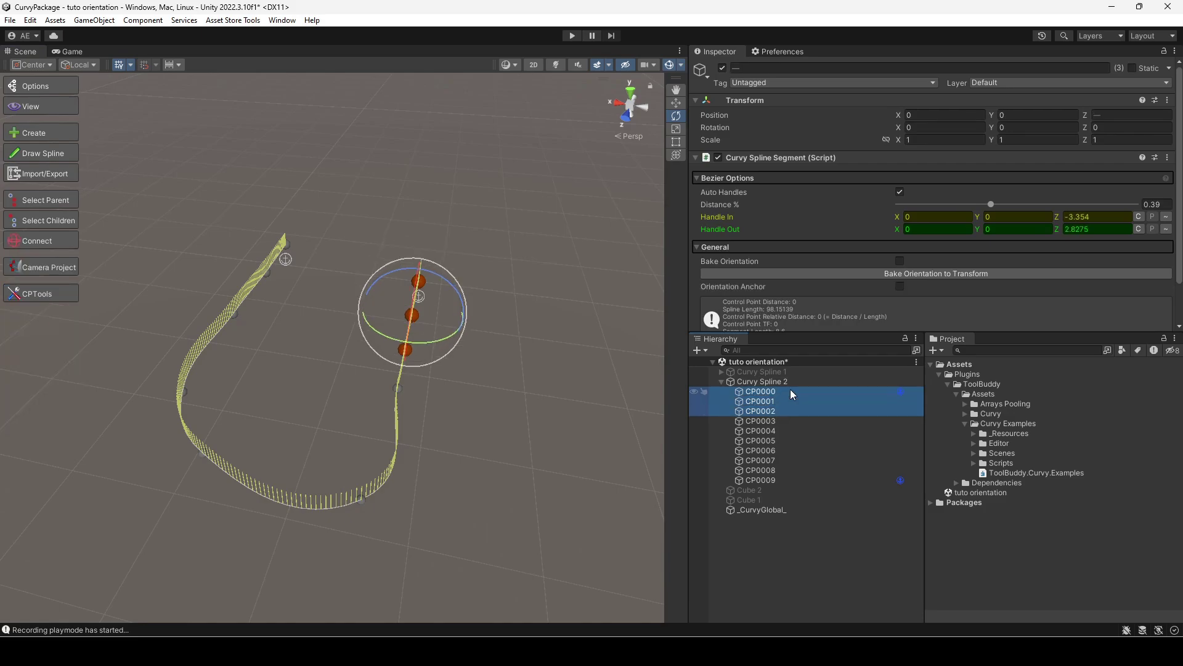
{"action": "key", "text": "shift+Down"}
{"action": "key", "text": "shift+Down"}
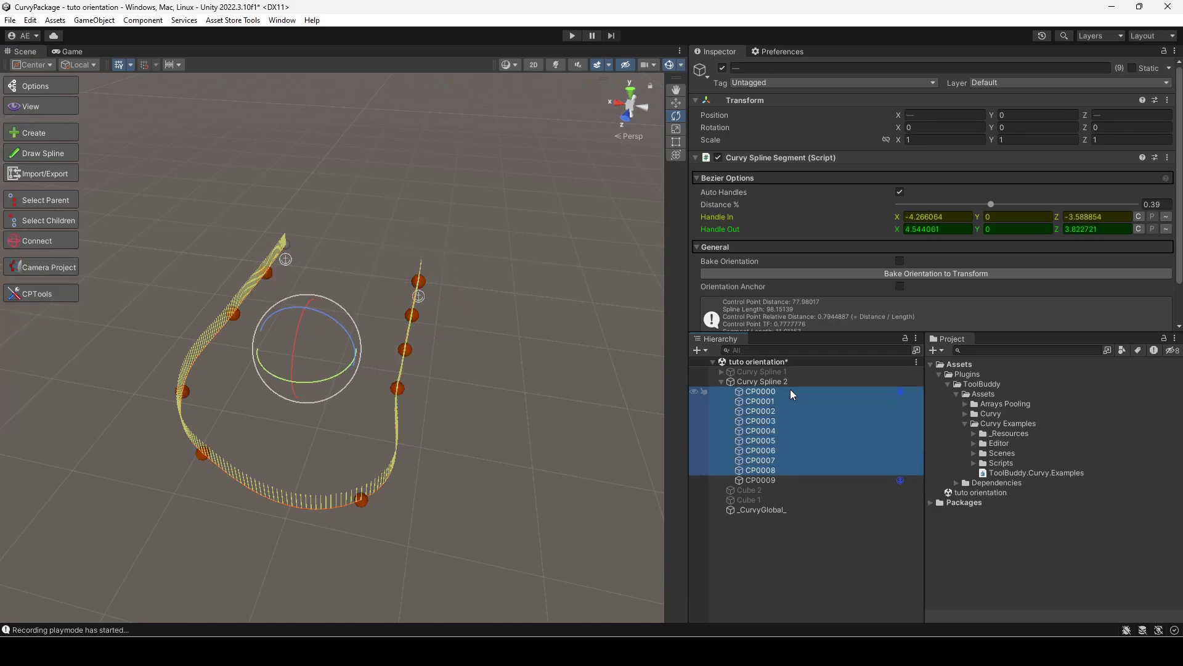
{"action": "key", "text": "shift+Down"}
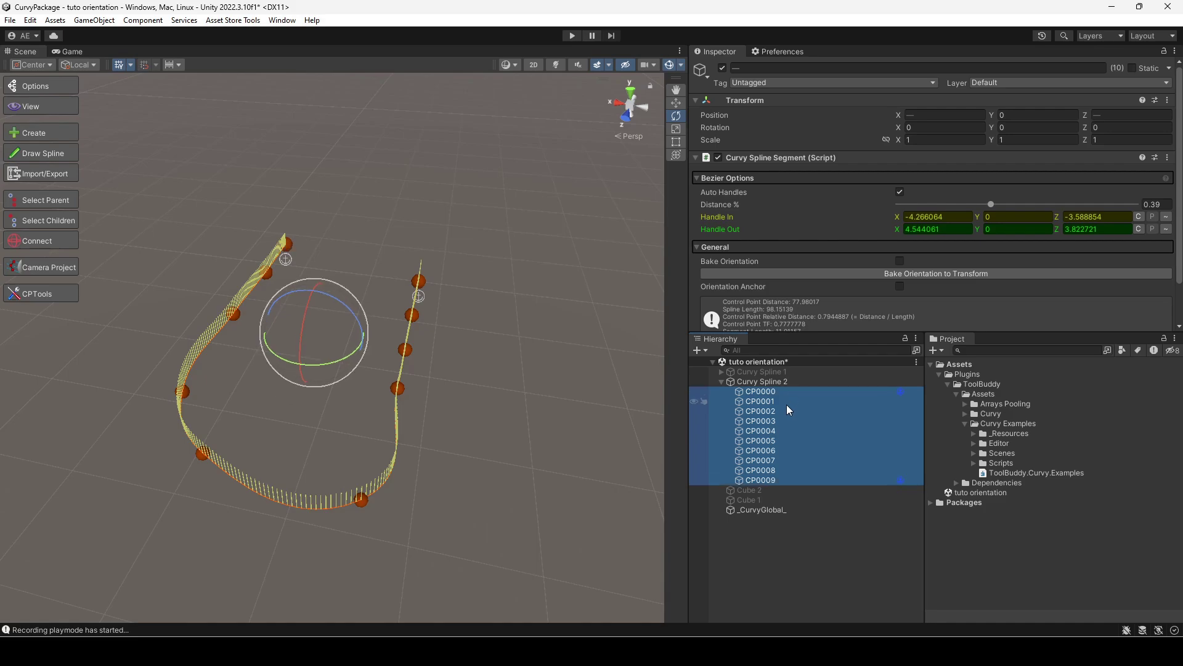
Select the orientation anchors CP0000 and CP0009 in turn to inspect them, and clear the selection
{"action": "left_click", "coordinate": [787, 404]}
{"action": "left_click", "coordinate": [783, 391]}
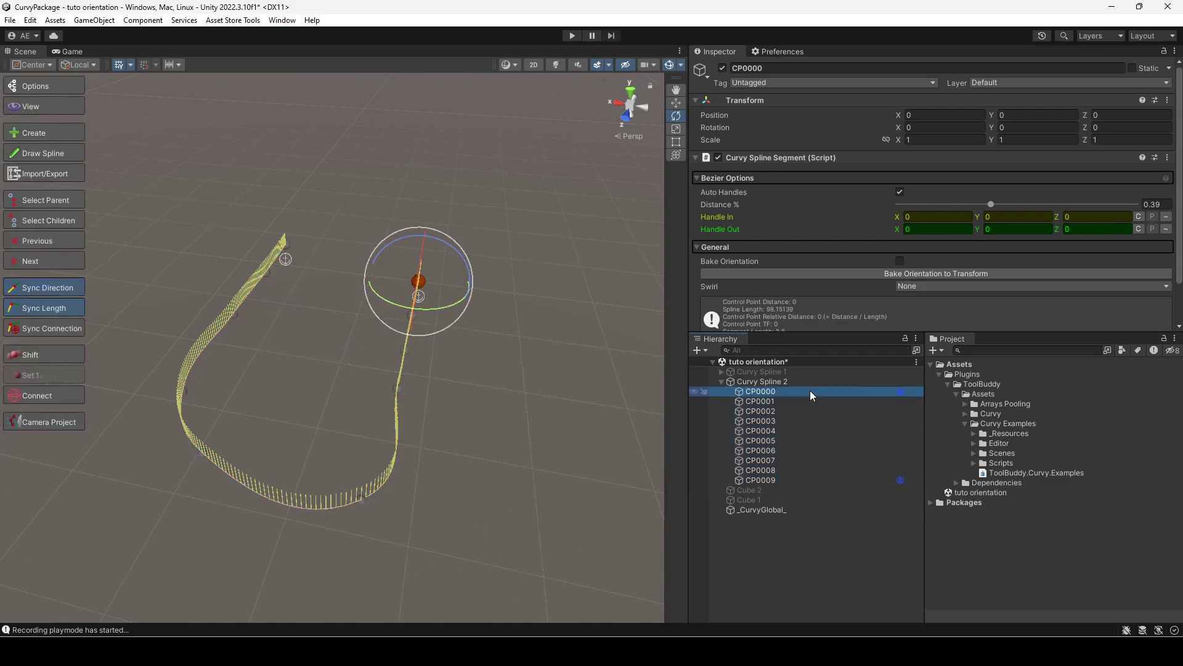
{"action": "left_click", "coordinate": [756, 479]}
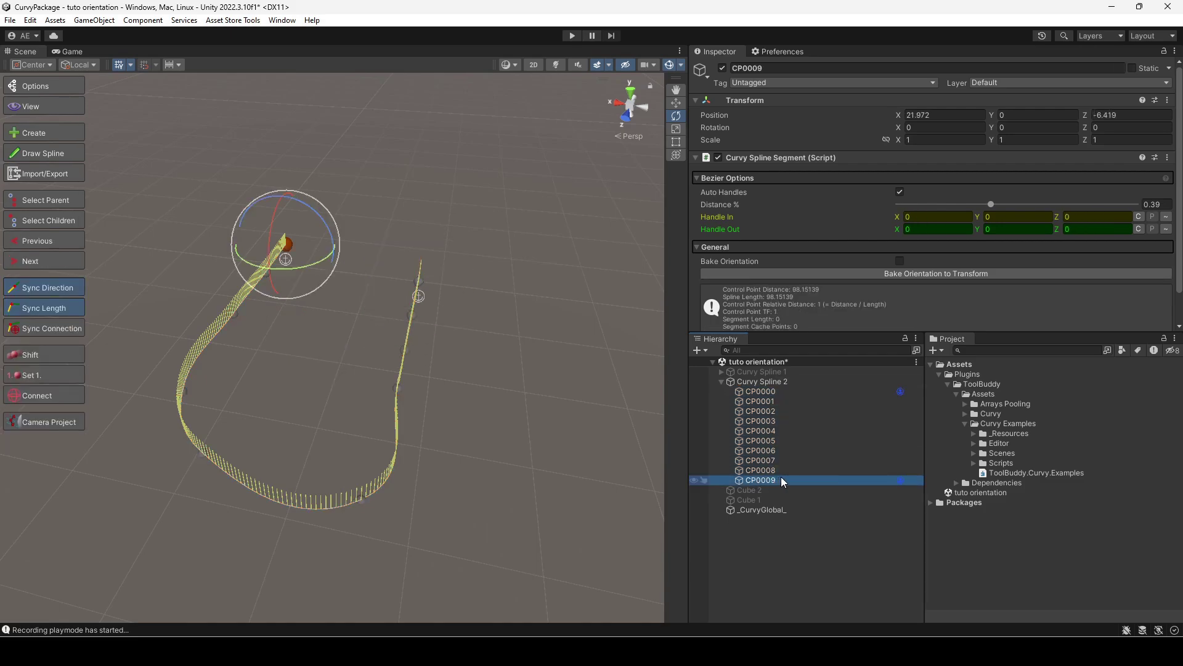
{"action": "left_click", "coordinate": [416, 284]}
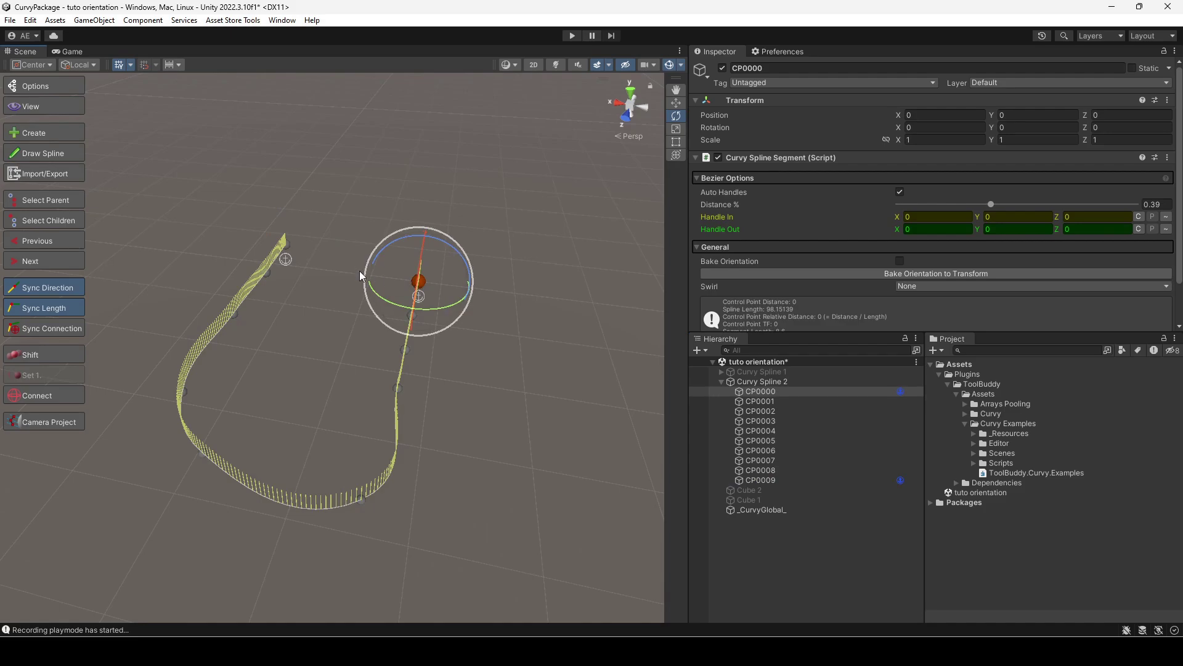
{"action": "left_click", "coordinate": [288, 245]}
{"action": "left_click", "coordinate": [504, 219]}
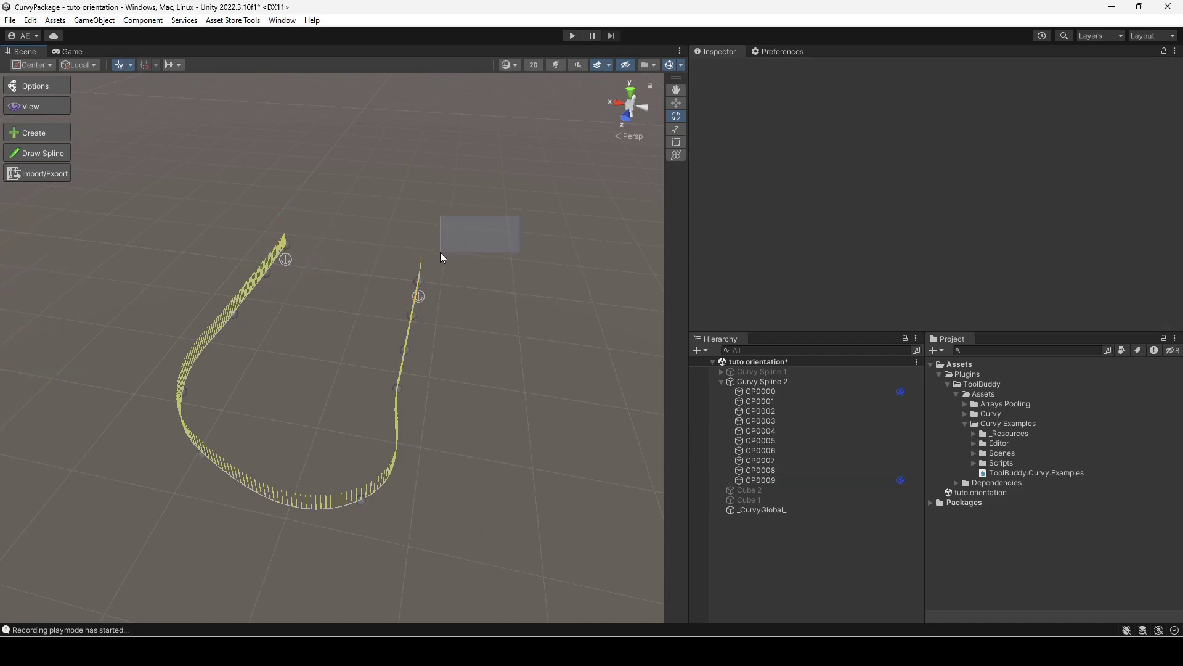
Open the Curvy view settings to show the Orientation Anchors display option
{"action": "left_click_drag", "start_coordinate": [493, 233], "coordinate": [367, 251], "text": "alt"}
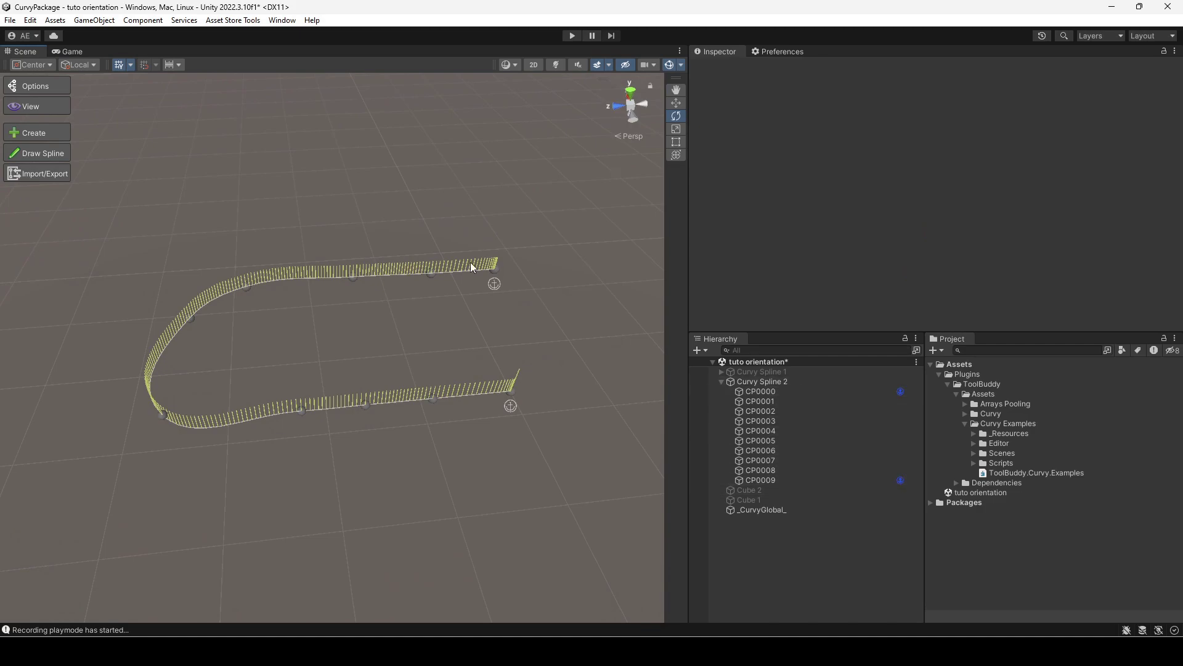
{"action": "left_click", "coordinate": [42, 107]}
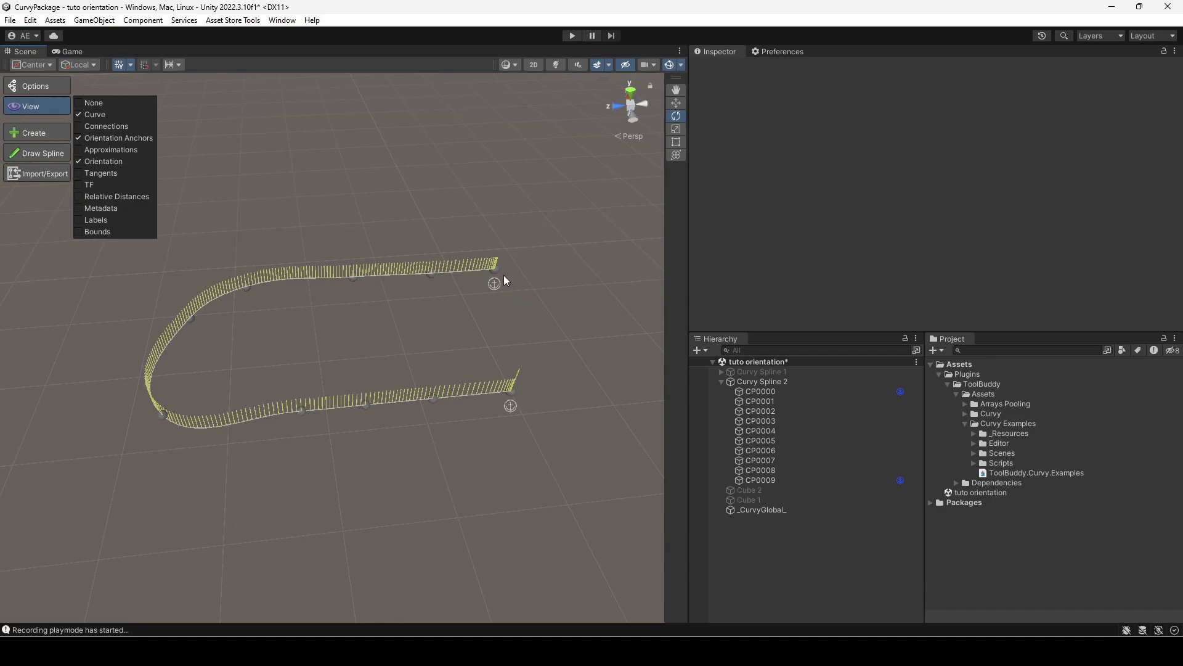
Turn the Orientation Anchors display off and on again, and close the Curvy view settings
{"action": "left_click", "coordinate": [140, 138]}
{"action": "left_click", "coordinate": [140, 138]}
{"action": "left_click", "coordinate": [54, 109]}
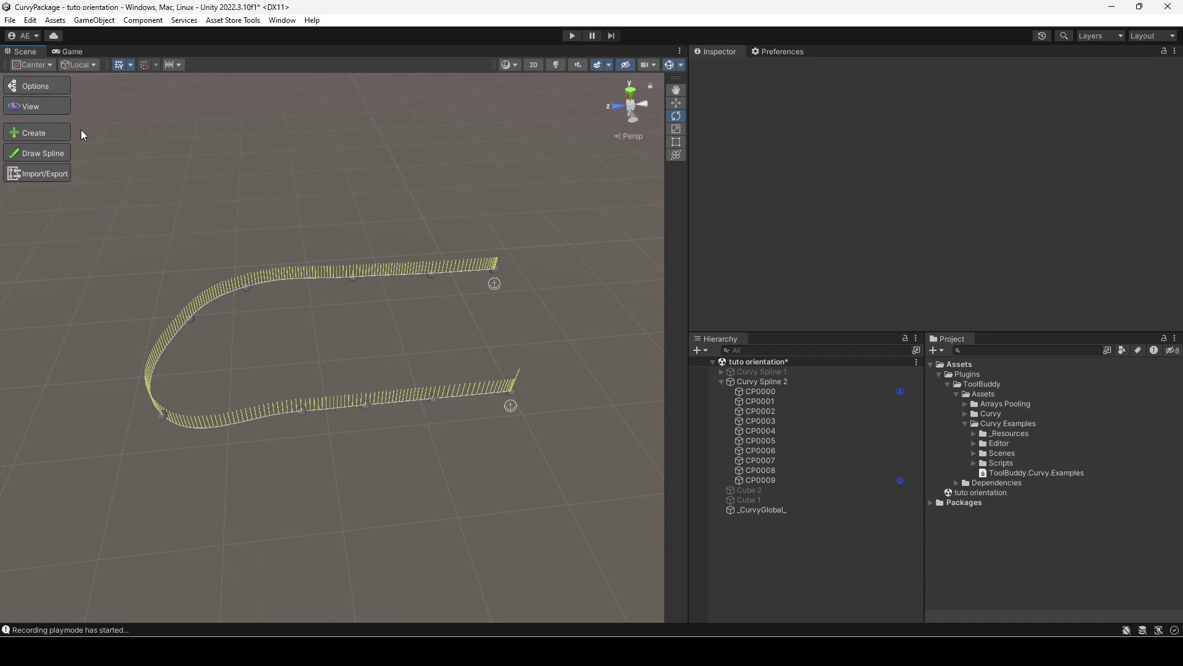
Rotate the end anchor CP0009 of Curvy Spline 2 to about 64° around Z, and undo the rotation
{"action": "left_click", "coordinate": [495, 269]}
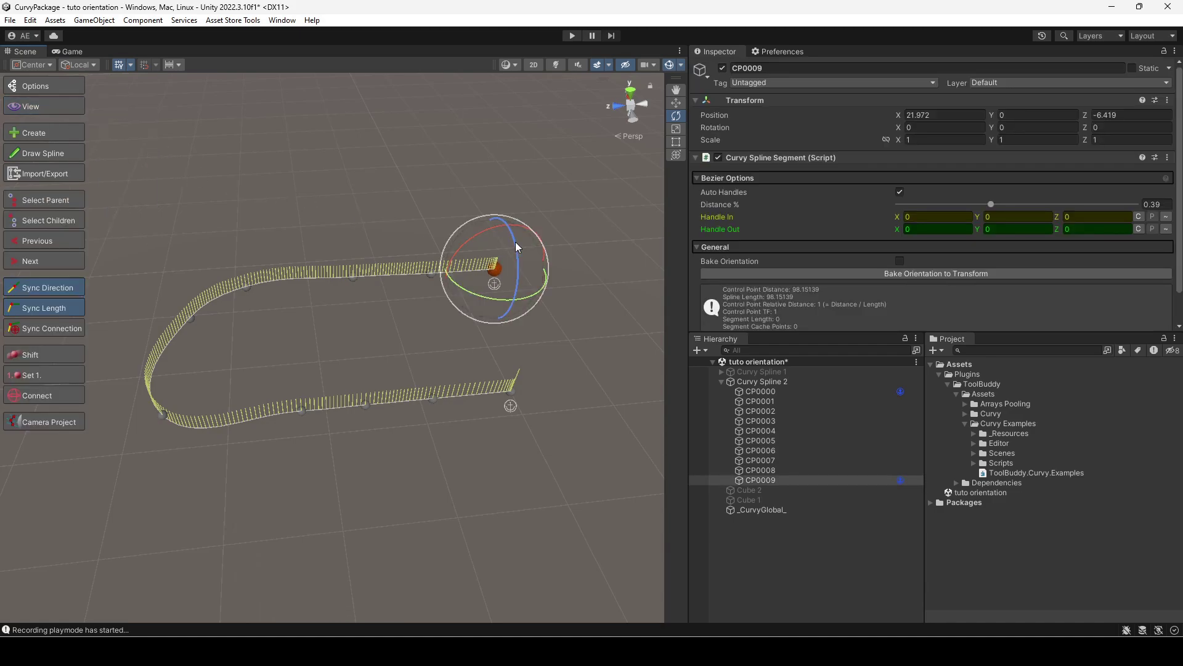
{"action": "left_click_drag", "start_coordinate": [515, 242], "coordinate": [524, 376]}
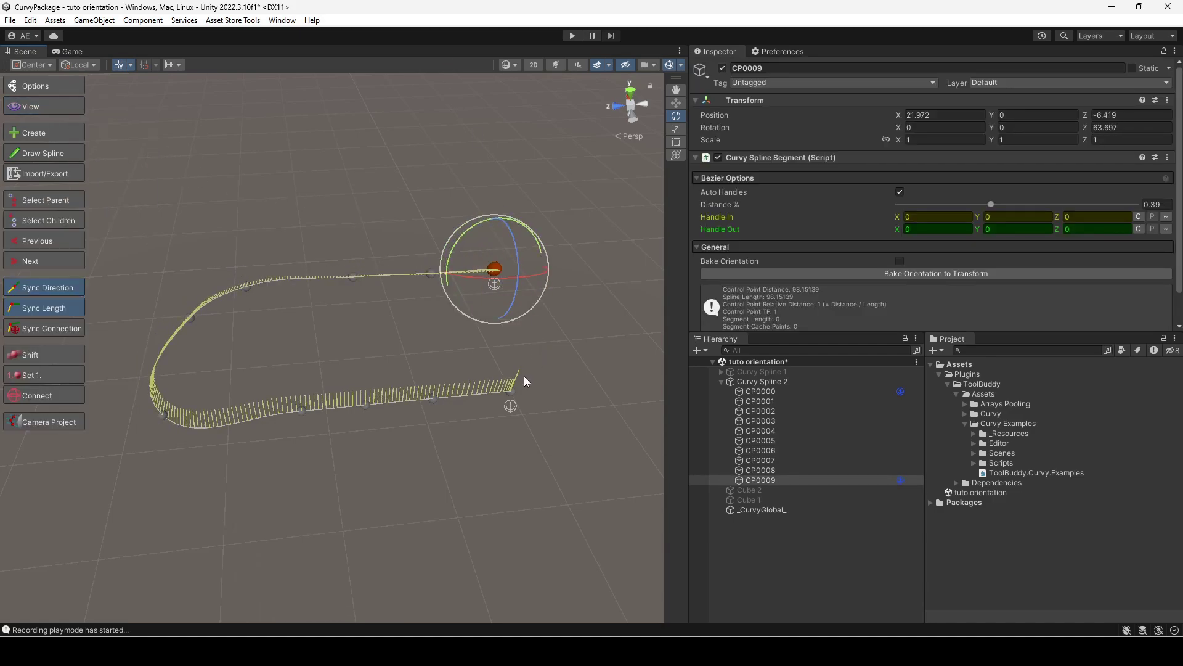
{"action": "key", "text": "ctrl+z"}
Try rotating the intermediate control point CP0002 around its Z axis, and clear the selection
{"action": "left_click", "coordinate": [366, 404]}
{"action": "left_click_drag", "start_coordinate": [368, 379], "coordinate": [342, 251]}
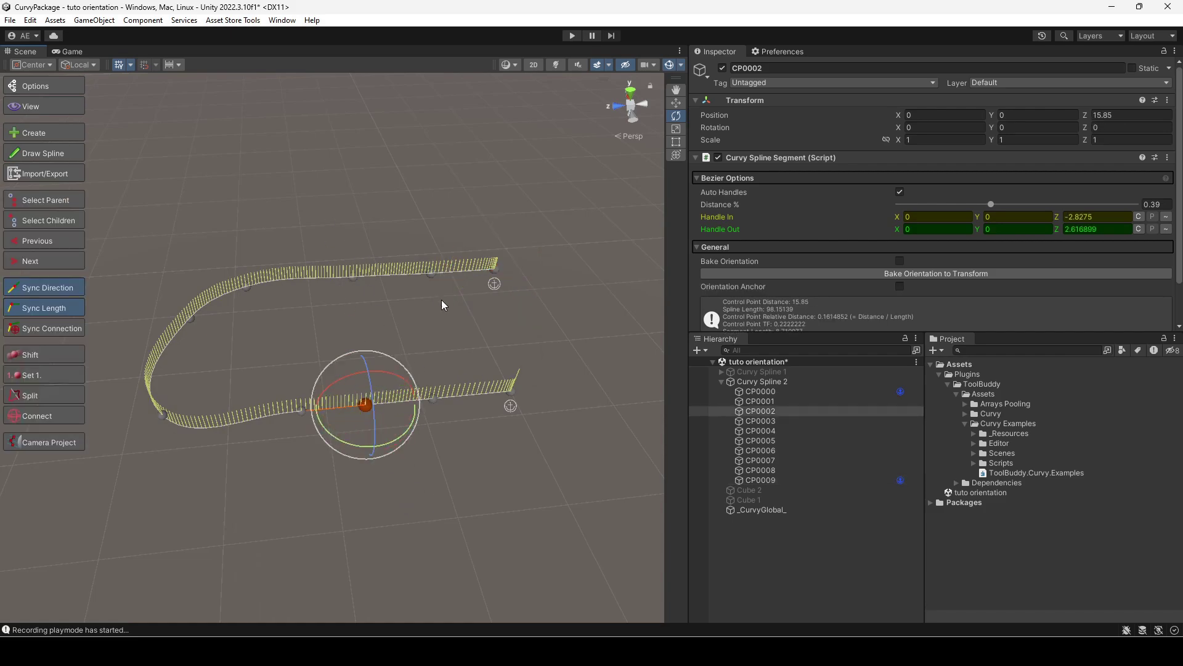
{"action": "left_click", "coordinate": [517, 342]}
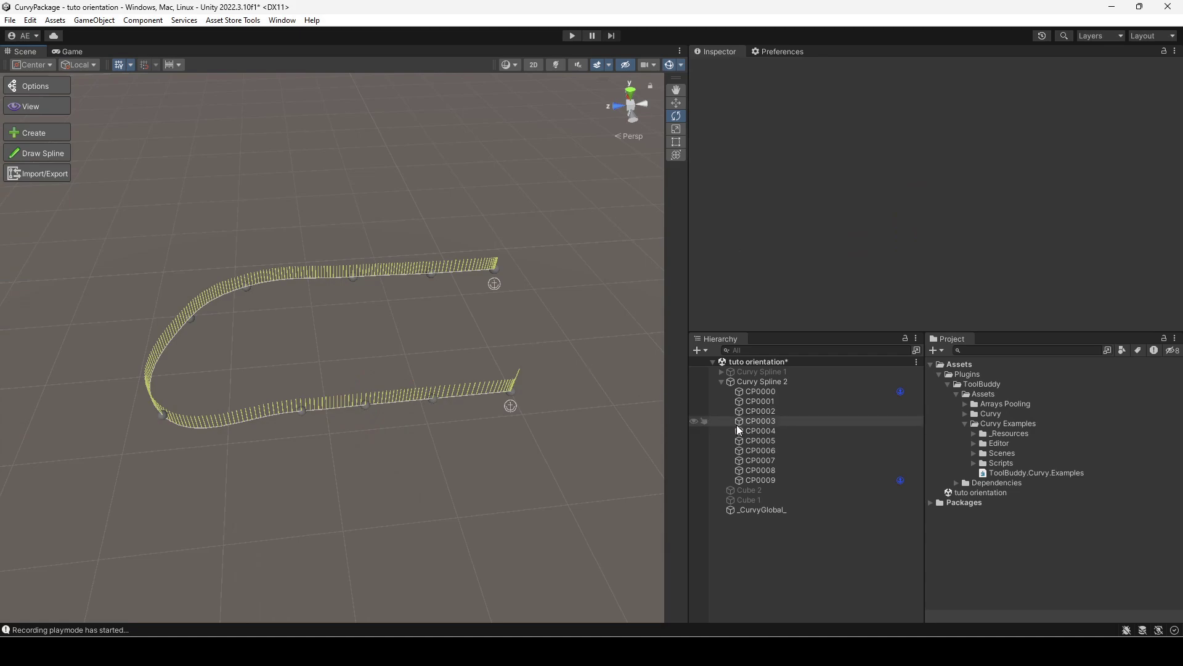
Make control points CP0003, CP0005 and CP0007 of Curvy Spline 2 orientation anchors, and clear the selection
{"action": "left_click", "coordinate": [774, 423]}
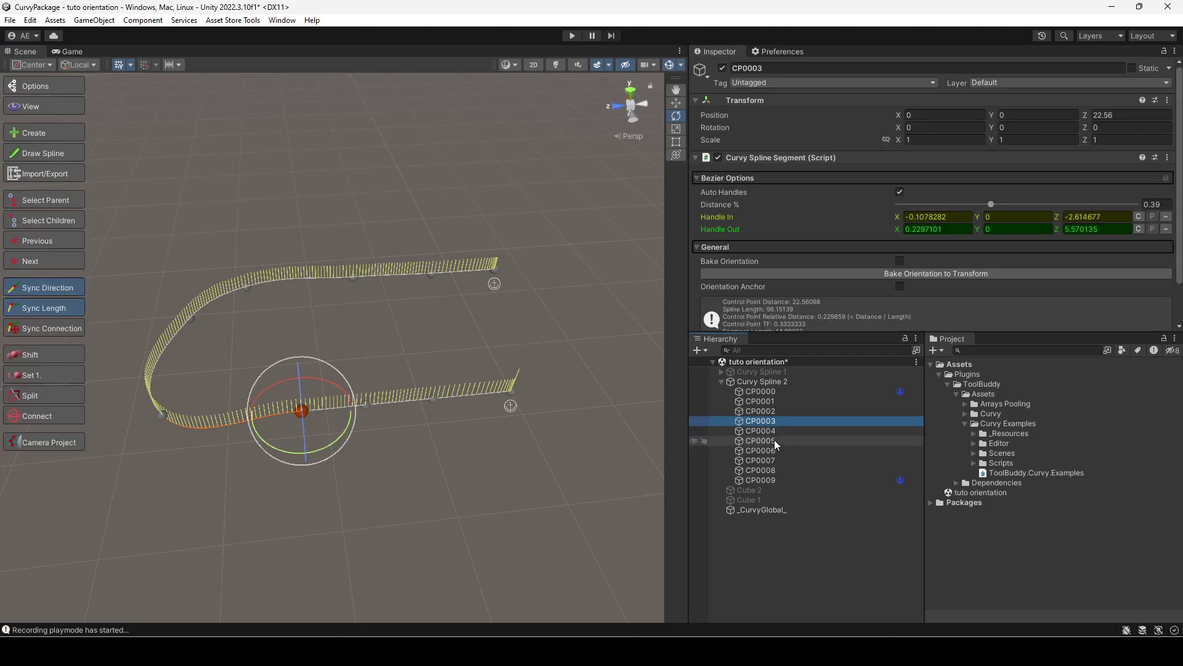
{"action": "left_click", "coordinate": [774, 440], "text": "ctrl"}
{"action": "left_click", "coordinate": [770, 460], "text": "ctrl"}
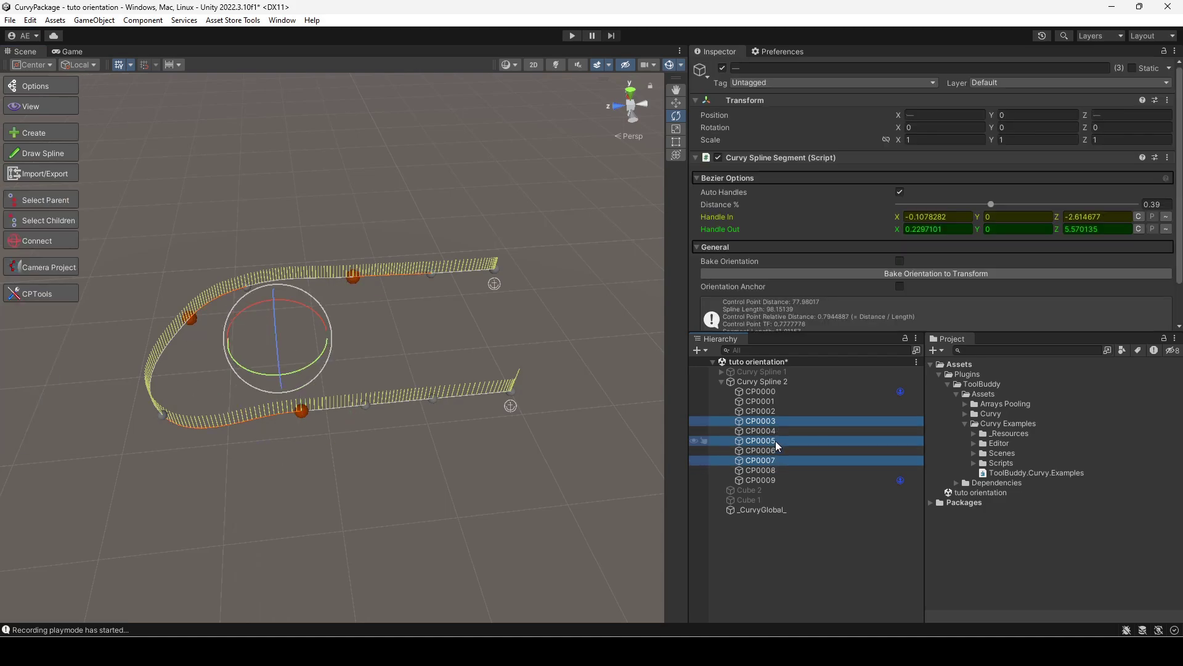
{"action": "left_click", "coordinate": [904, 290]}
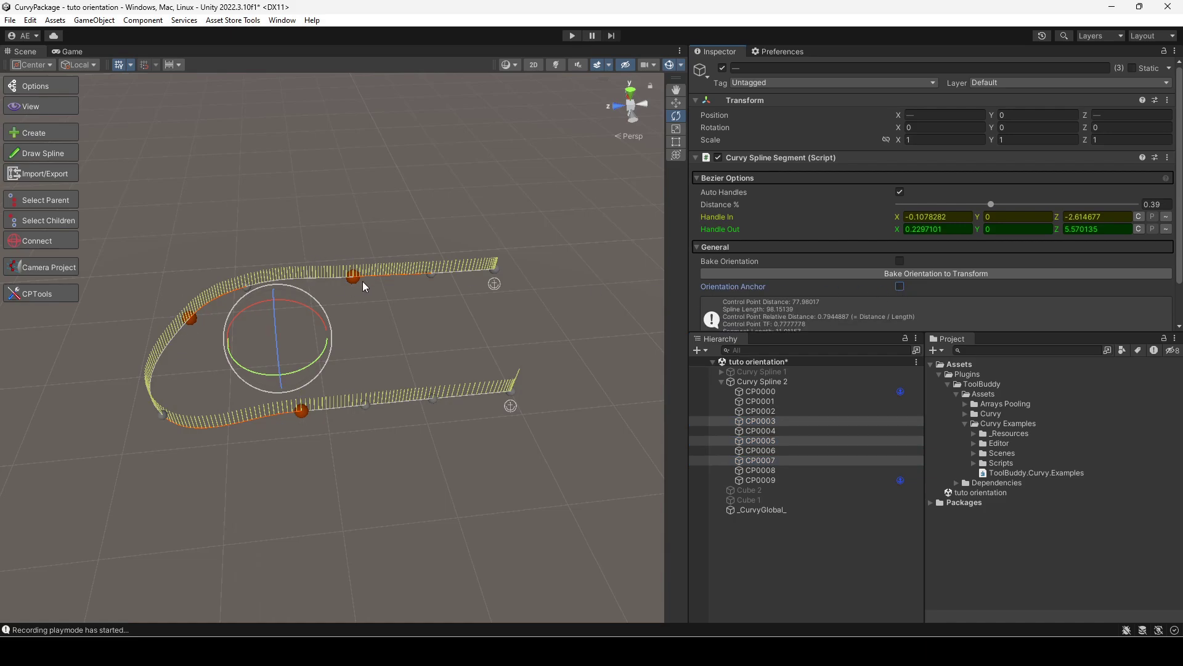
{"action": "left_click", "coordinate": [900, 286]}
{"action": "left_click", "coordinate": [342, 387]}
Try rotating the orientation anchors CP0003, CP0000 and CP0007 in turn around their Z axes, undoing the rotations
{"action": "left_click", "coordinate": [302, 421]}
{"action": "left_click_drag", "start_coordinate": [300, 394], "coordinate": [523, 421]}
{"action": "left_click", "coordinate": [511, 392]}
{"action": "left_click_drag", "start_coordinate": [528, 365], "coordinate": [563, 506]}
{"action": "key", "text": "ctrl+z"}
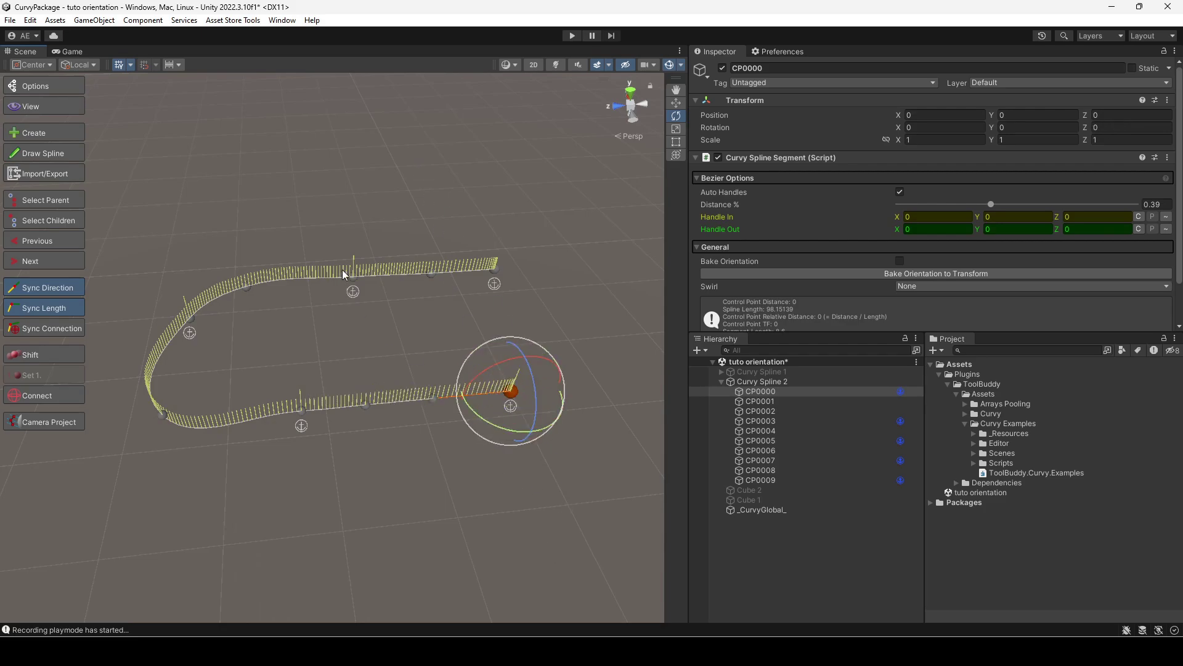
{"action": "left_click", "coordinate": [354, 273]}
{"action": "left_click_drag", "start_coordinate": [370, 258], "coordinate": [509, 416]}
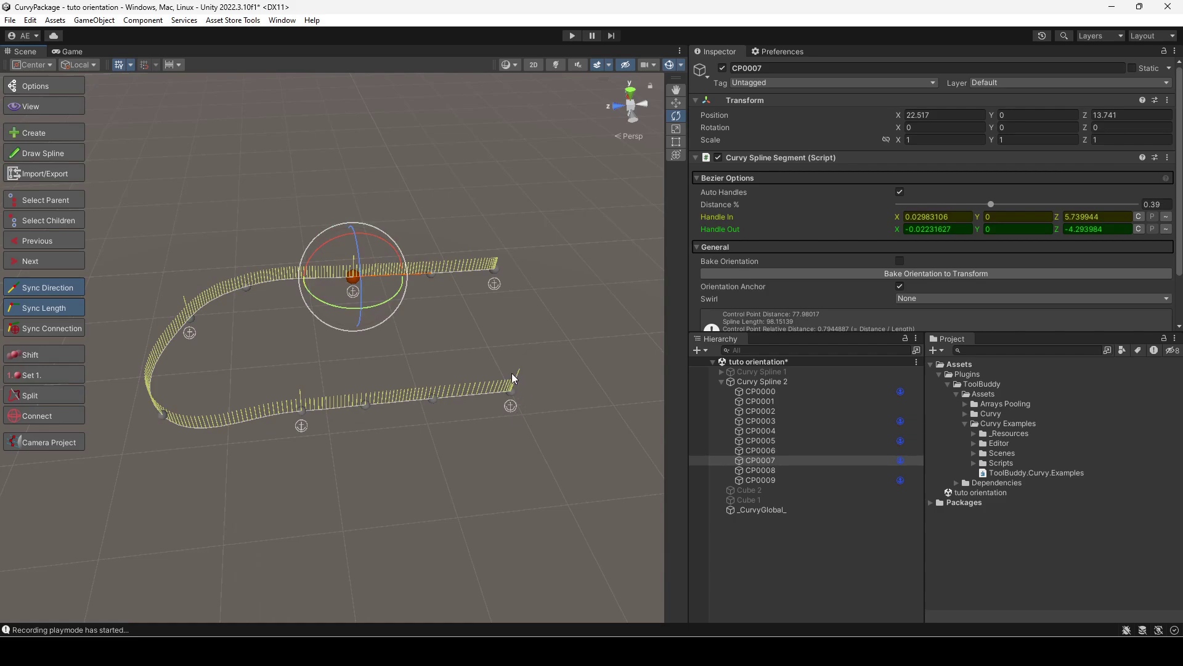
{"action": "left_click", "coordinate": [512, 388]}
{"action": "left_click_drag", "start_coordinate": [530, 368], "coordinate": [337, 117]}
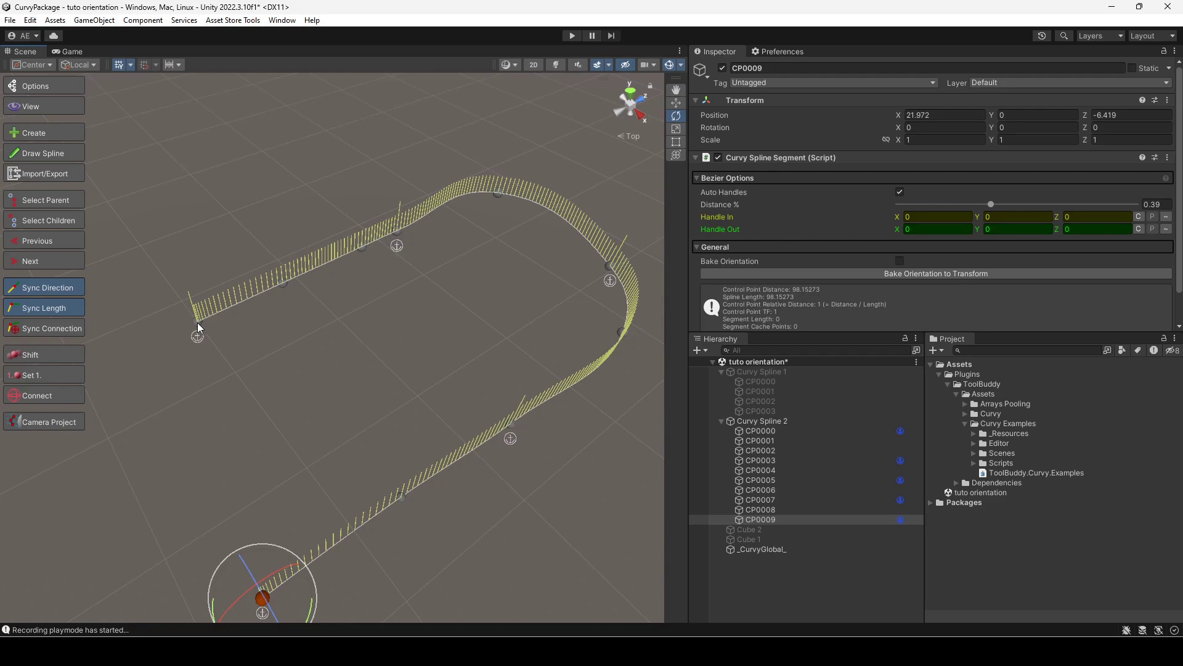
Set the Swirl of the start anchor CP0000 to Anchor Group Abs with 4 turns, and clear the selection
{"action": "left_click", "coordinate": [197, 323]}
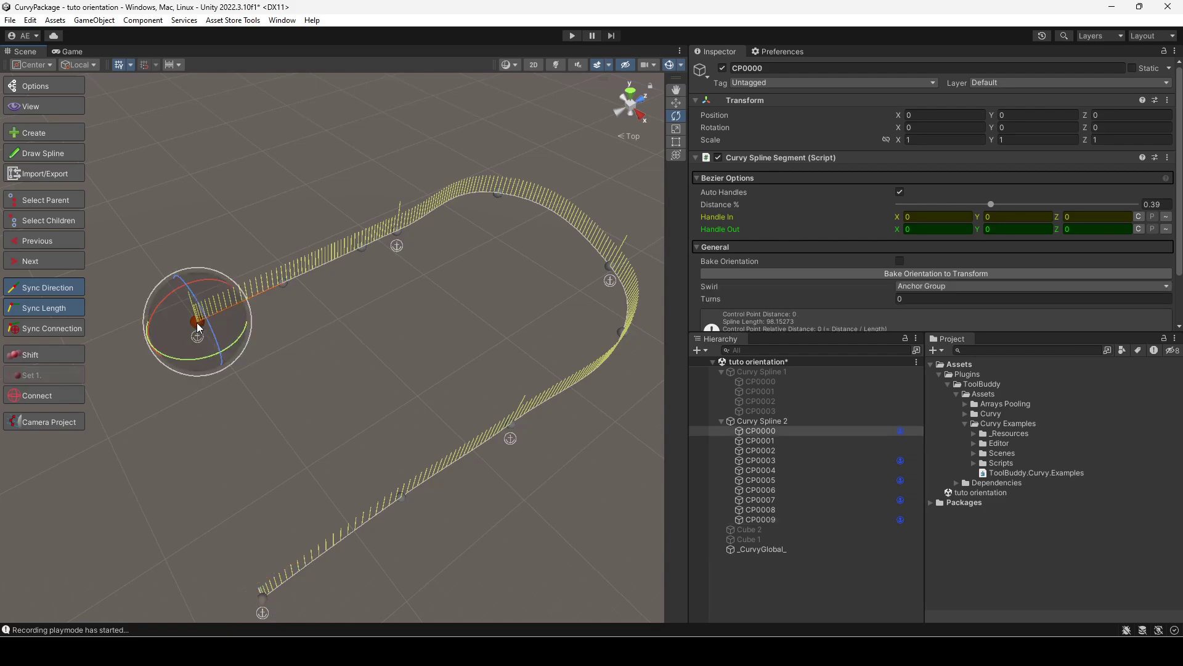
{"action": "left_click", "coordinate": [935, 287]}
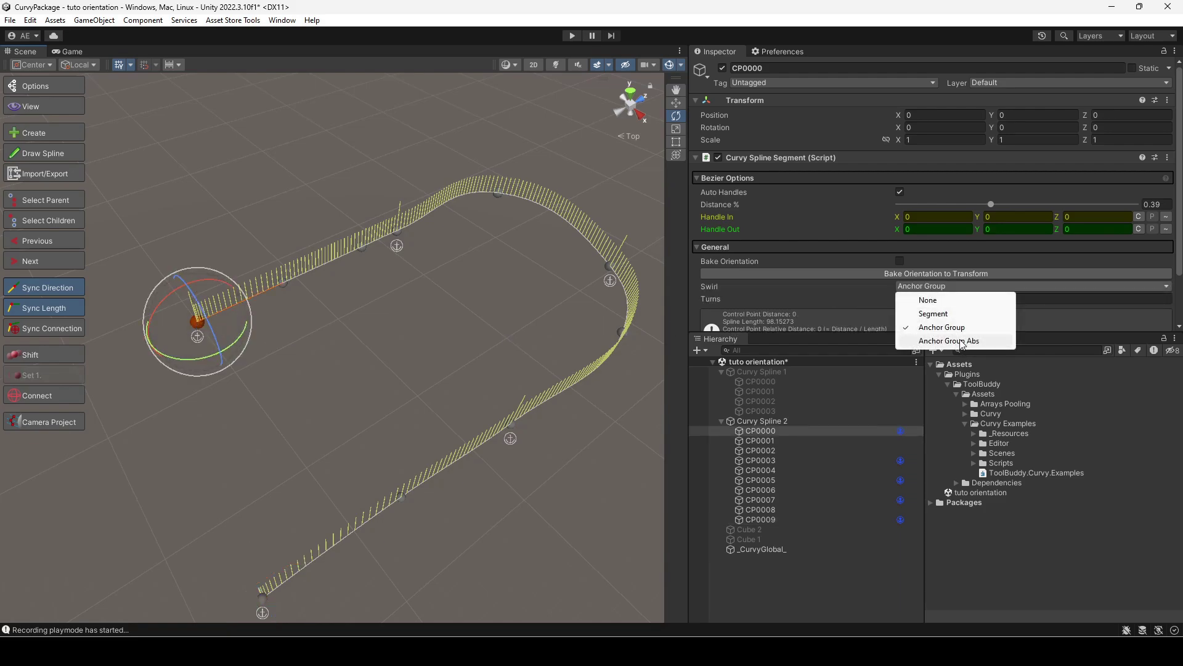
{"action": "left_click", "coordinate": [963, 341]}
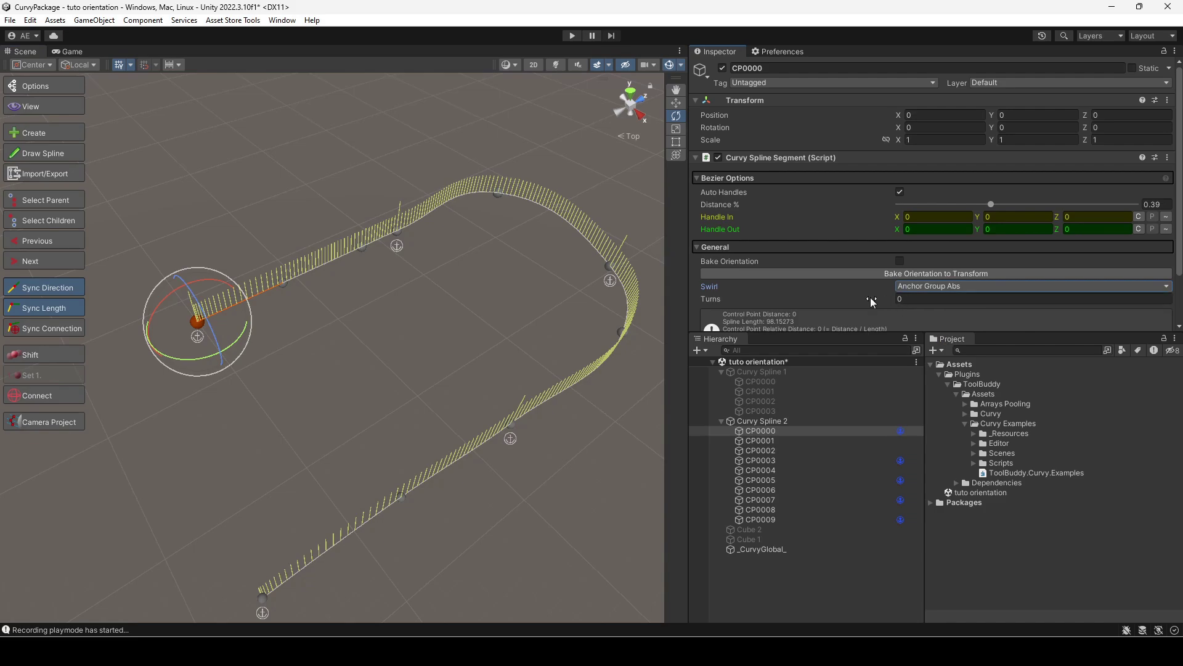
{"action": "left_click_drag", "start_coordinate": [872, 300], "coordinate": [803, 297]}
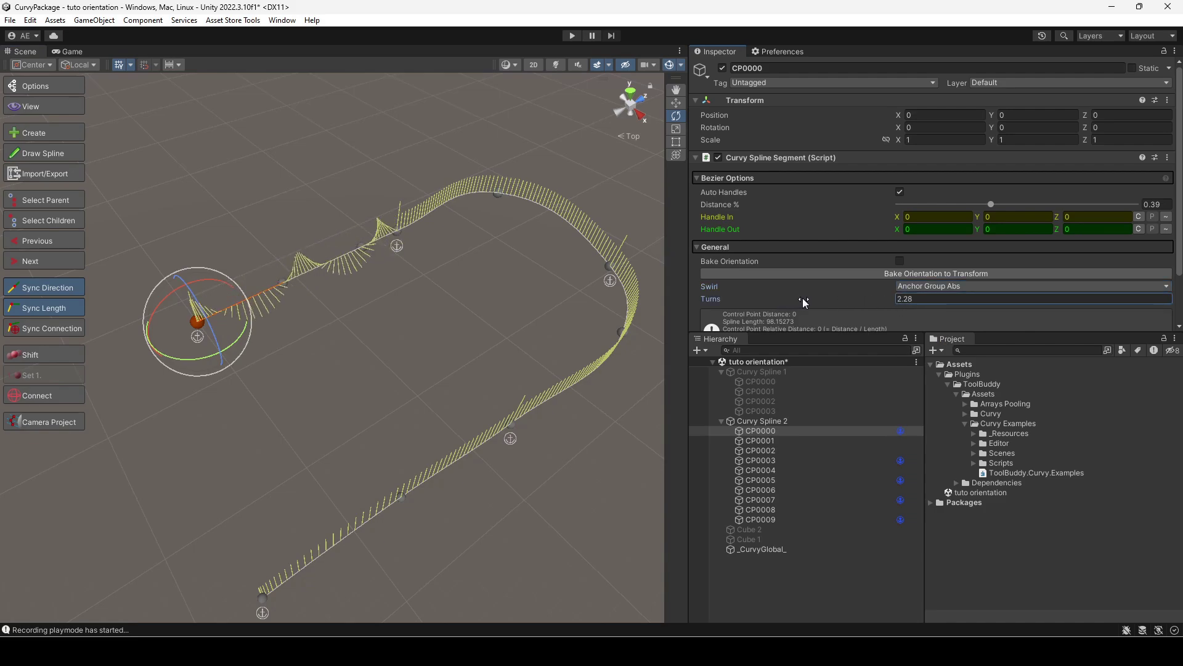
{"action": "left_click", "coordinate": [918, 298]}
{"action": "type", "text": "4"}
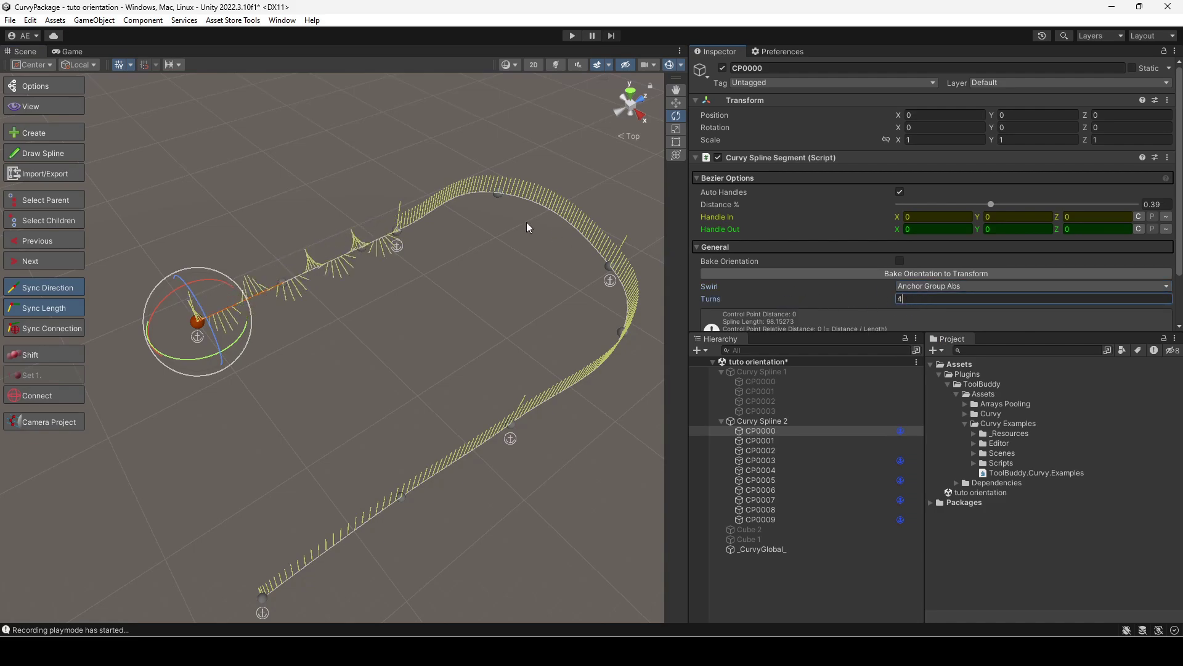
{"action": "key", "text": "Return"}
{"action": "left_click", "coordinate": [446, 152]}
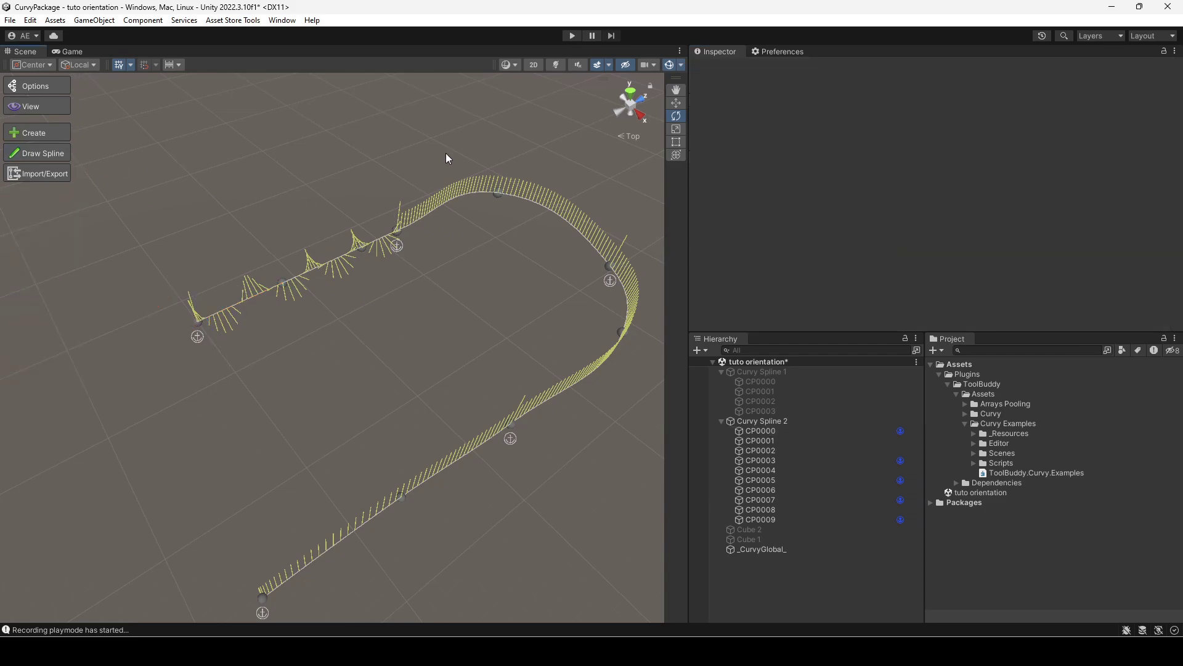
Set the Swirl of the anchor CP0007 on Curvy Spline 2 to Anchor Group with 4 turns
{"action": "left_click_drag", "start_coordinate": [445, 153], "coordinate": [183, 338]}
{"action": "key", "text": "f"}
{"action": "left_click_drag", "start_coordinate": [266, 309], "coordinate": [207, 243], "text": "alt"}
{"action": "left_click", "coordinate": [353, 254]}
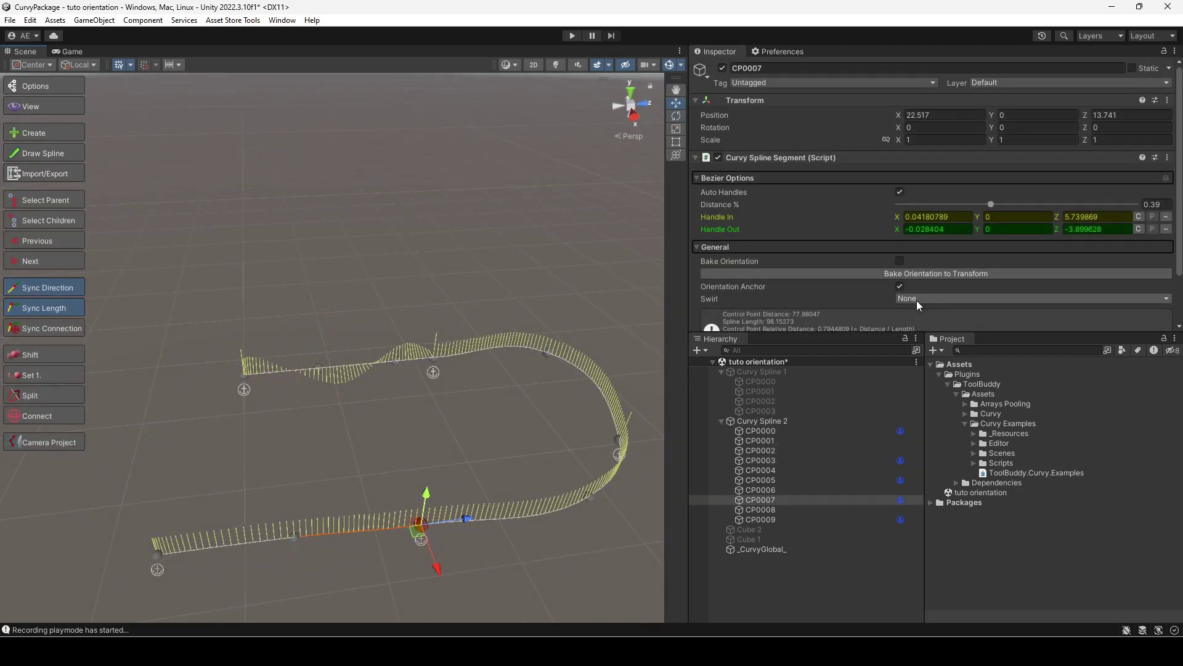
{"action": "left_click", "coordinate": [923, 298]}
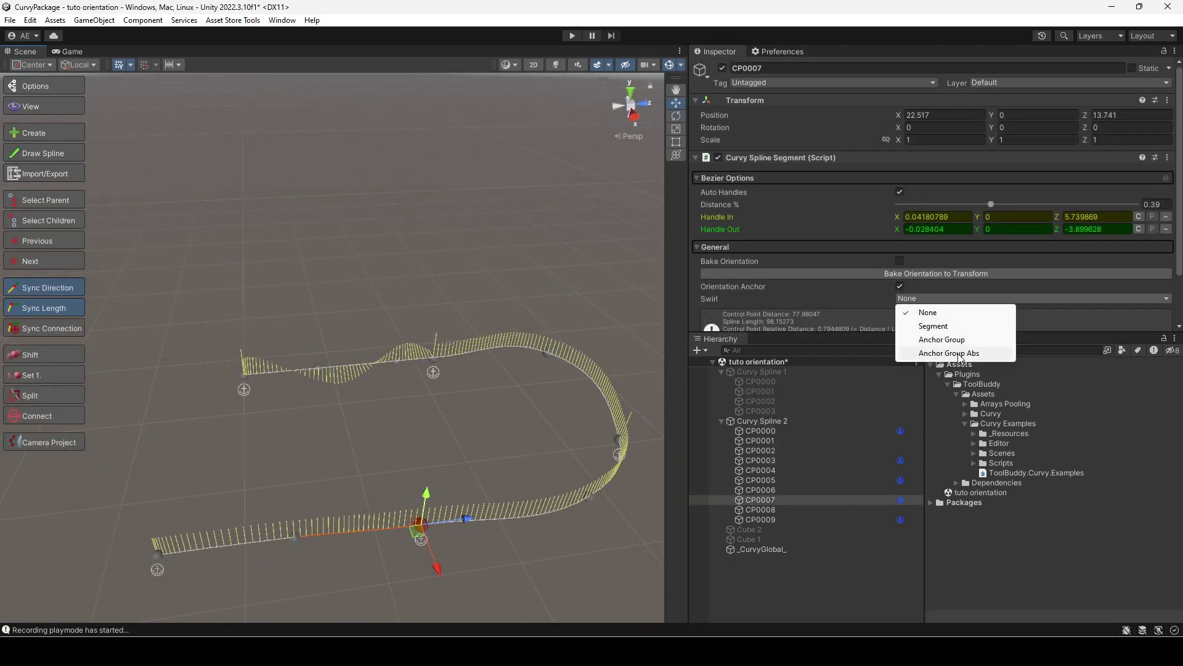
{"action": "left_click", "coordinate": [943, 339]}
{"action": "left_click", "coordinate": [901, 312]}
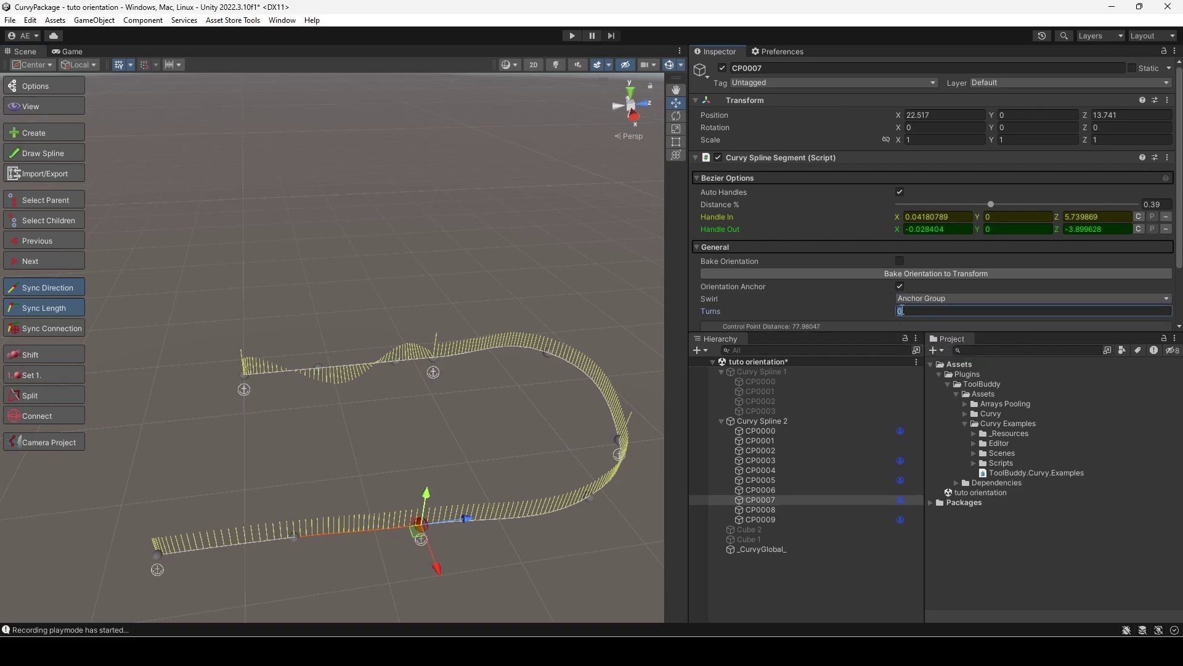
{"action": "type", "text": "4"}
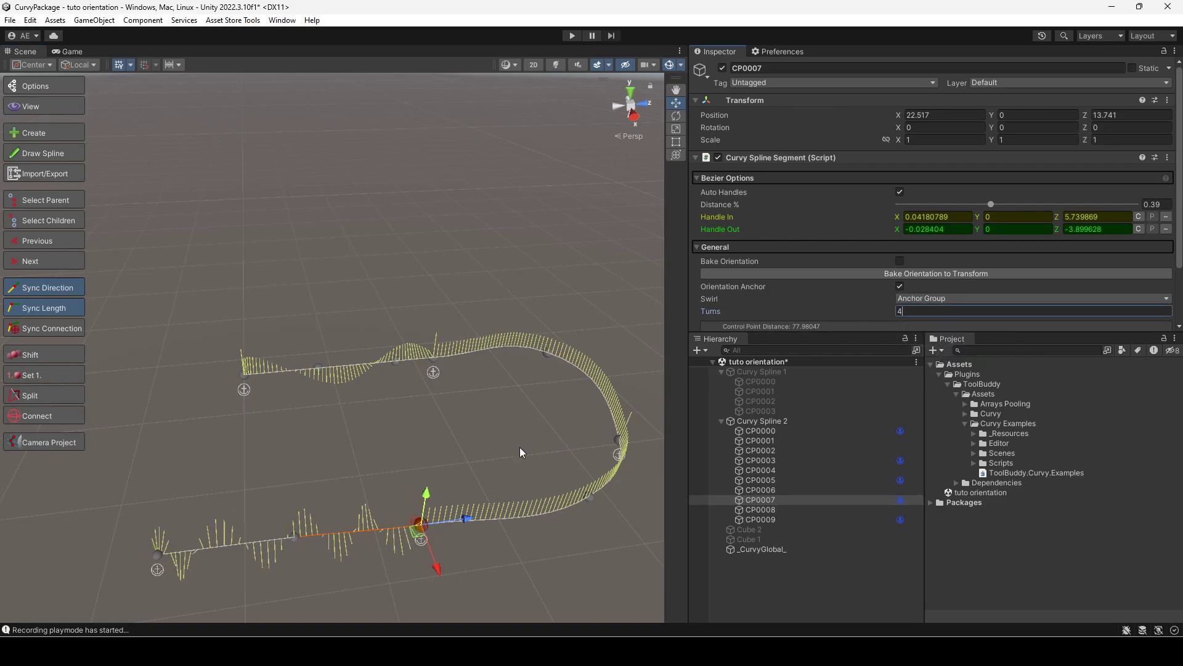
Move control point CP0008 along its Z axis toward the end anchor CP0009
{"action": "middle_click_drag", "start_coordinate": [326, 489], "coordinate": [398, 429]}
{"action": "left_click", "coordinate": [405, 449]}
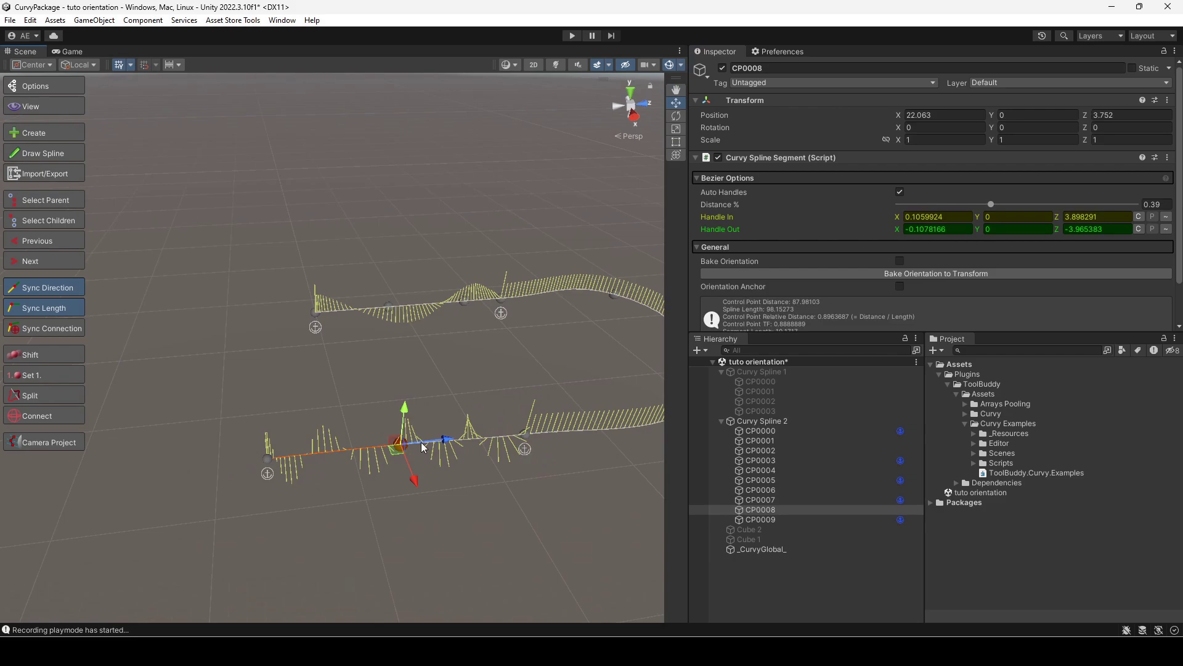
{"action": "mouse_move", "coordinate": [435, 446]}
{"action": "left_mouse_down"}
{"action": "mouse_move", "coordinate": [506, 438]}
{"action": "mouse_move", "coordinate": [412, 450]}
{"action": "left_mouse_up"}
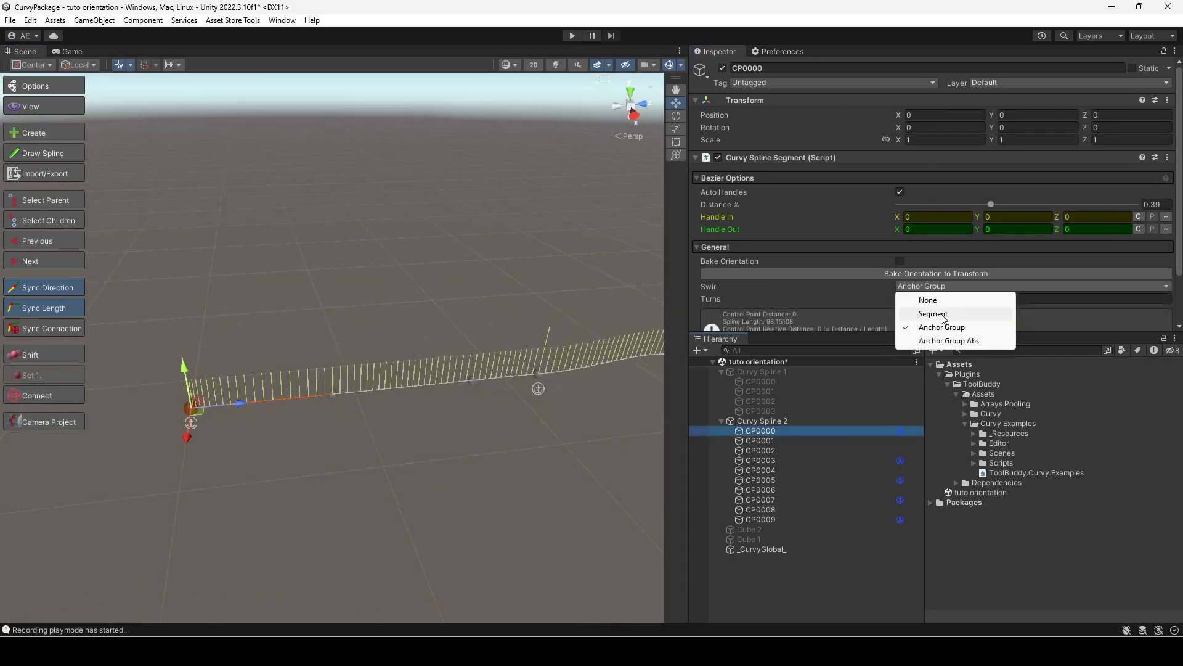
Set the Swirl of CP0000 to Segment with 0.81 turns, and shift control point CP0002 along its Z axis toward CP0001
{"action": "left_click", "coordinate": [932, 313]}
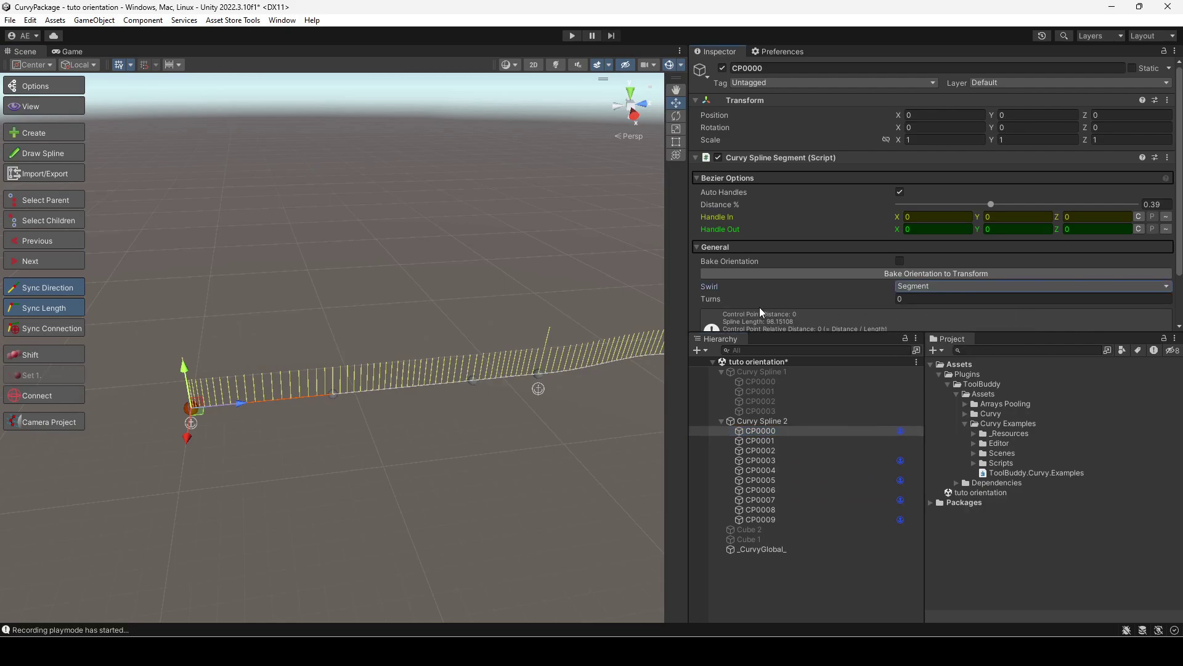
{"action": "left_click_drag", "start_coordinate": [716, 300], "coordinate": [734, 301]}
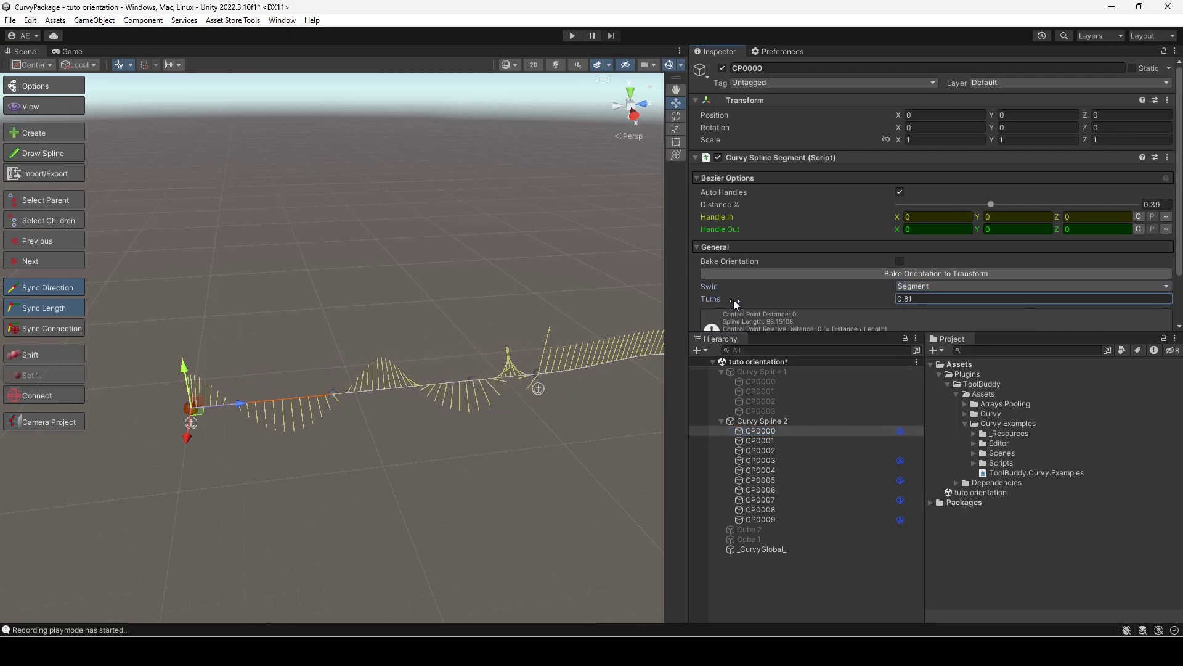
{"action": "left_click", "coordinate": [472, 392]}
{"action": "left_click", "coordinate": [473, 383]}
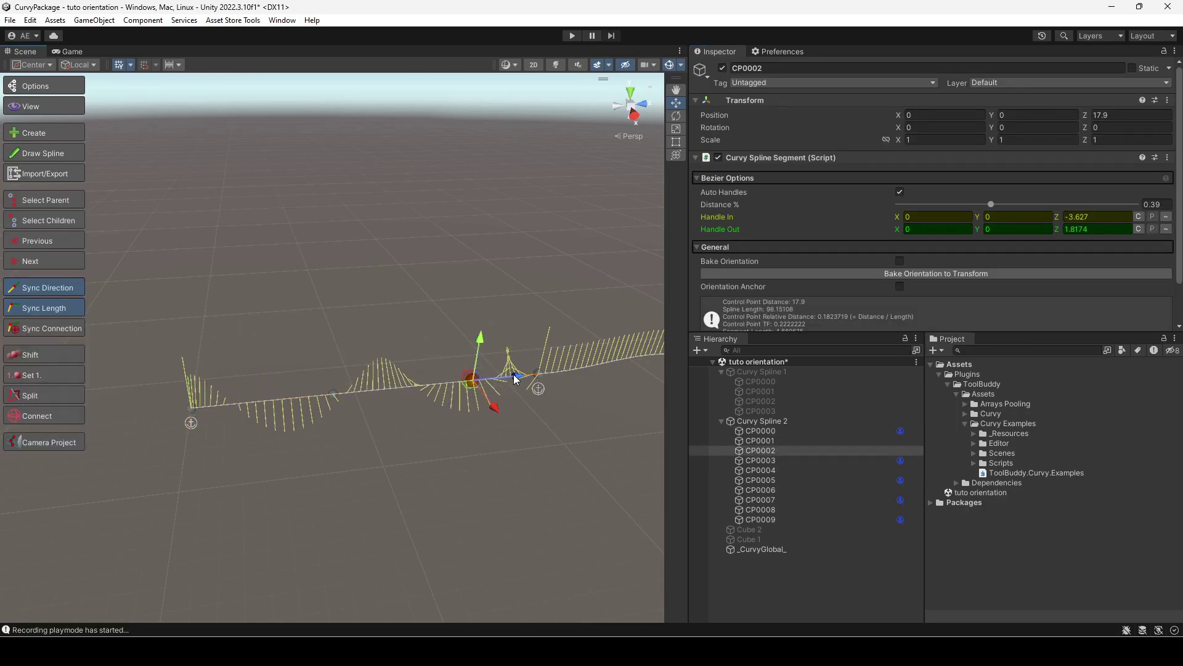
{"action": "left_click_drag", "start_coordinate": [517, 379], "coordinate": [487, 382]}
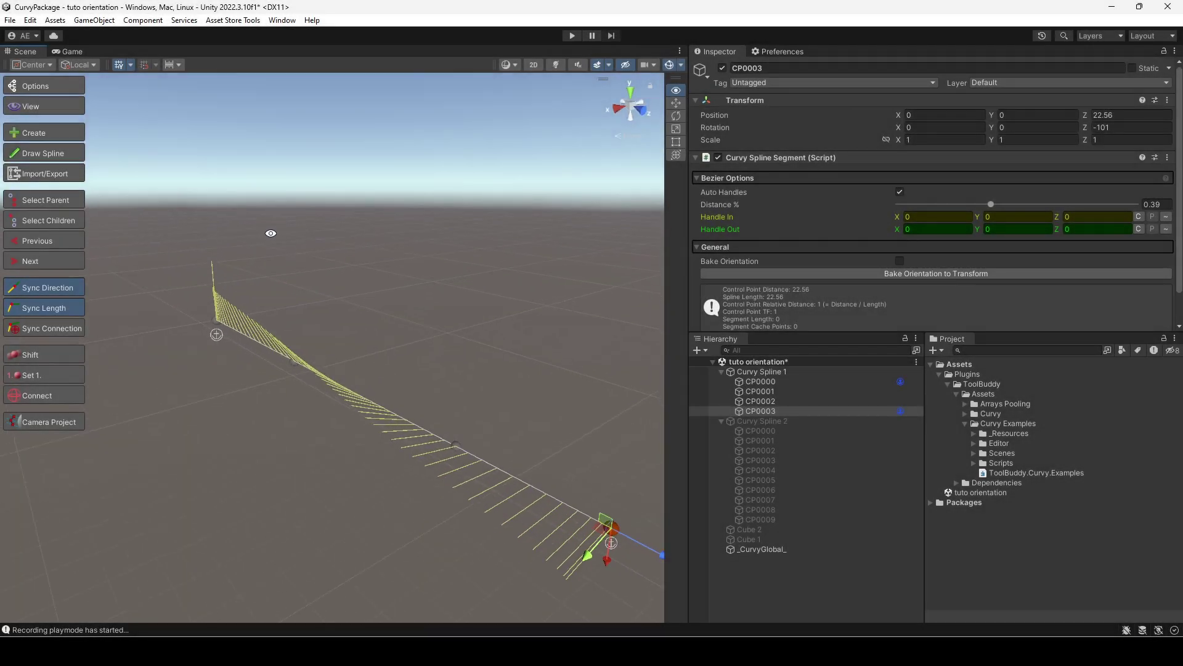
Bake the orientation of control point CP0002 on Curvy Spline 1 into its transform
{"action": "left_click_drag", "start_coordinate": [518, 277], "coordinate": [645, 291], "text": "alt"}
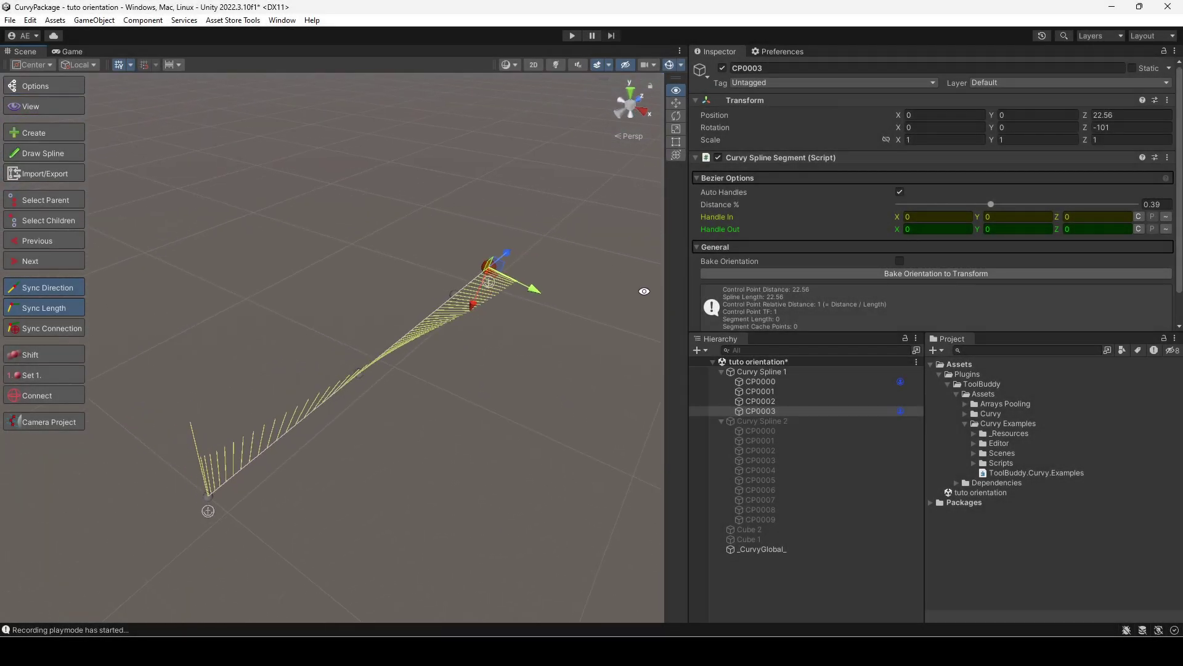
{"action": "left_click", "coordinate": [759, 391]}
{"action": "left_click", "coordinate": [755, 400]}
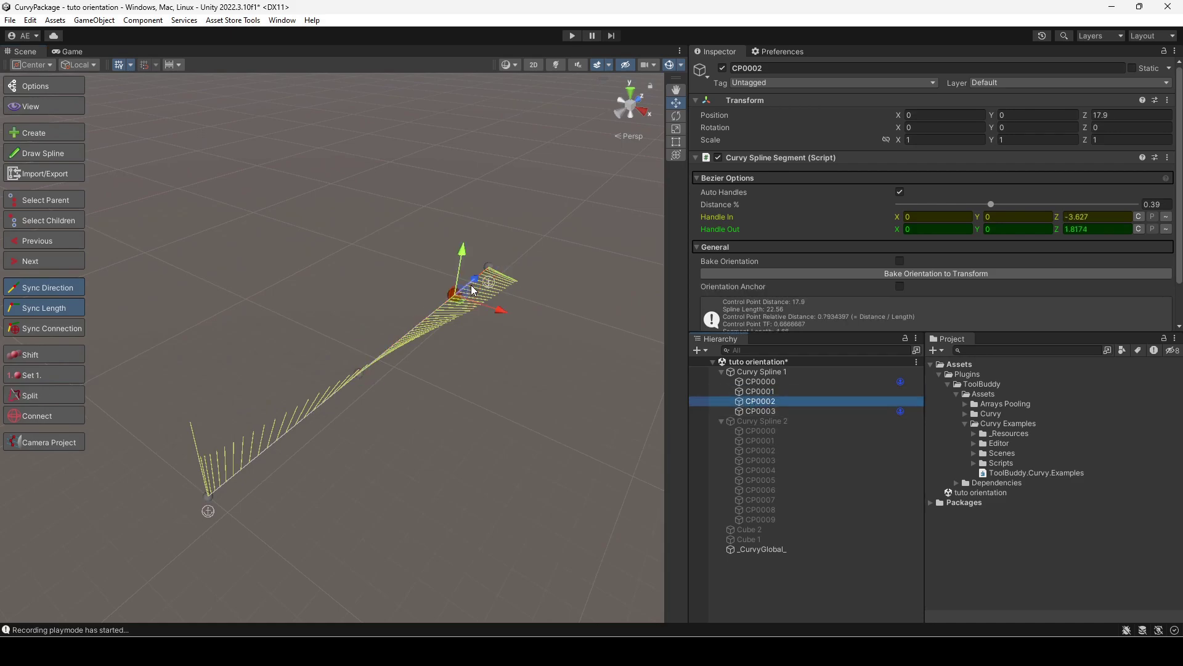
{"action": "left_click", "coordinate": [1039, 124]}
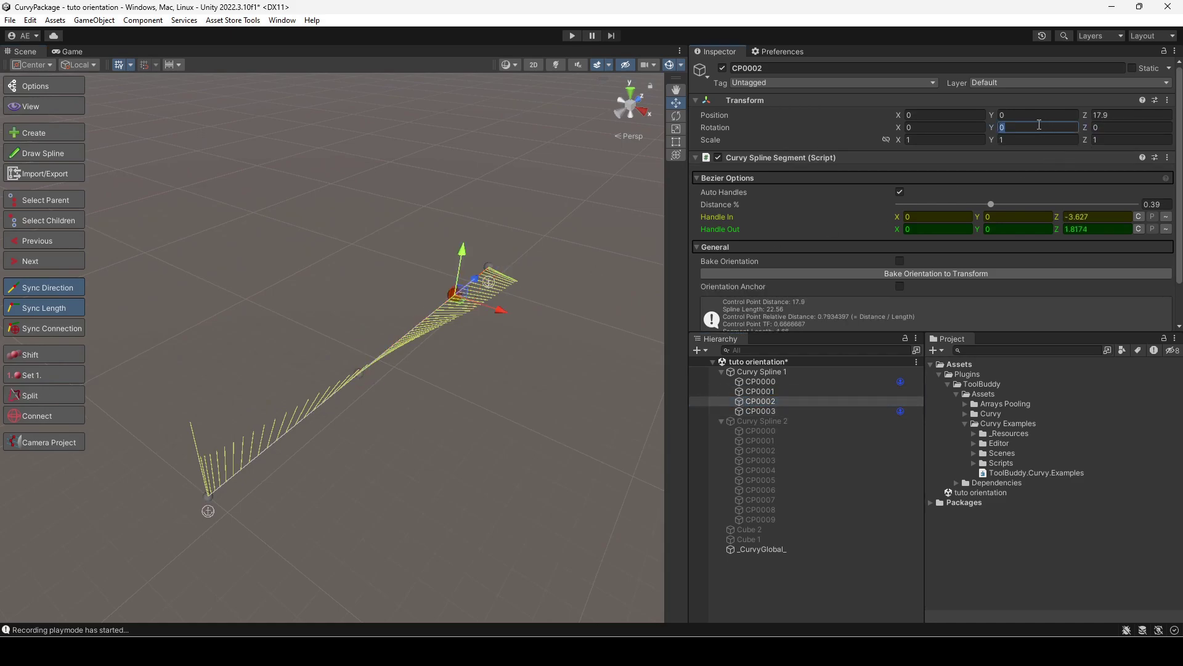
{"action": "left_click", "coordinate": [807, 401]}
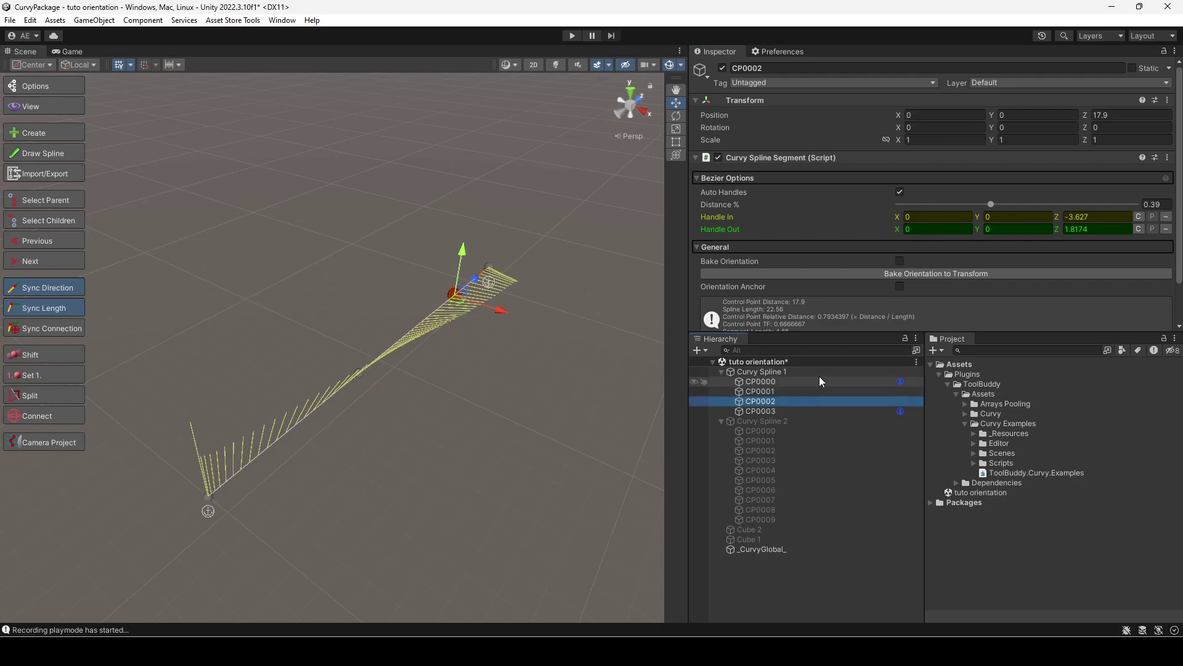
{"action": "left_click", "coordinate": [923, 273]}
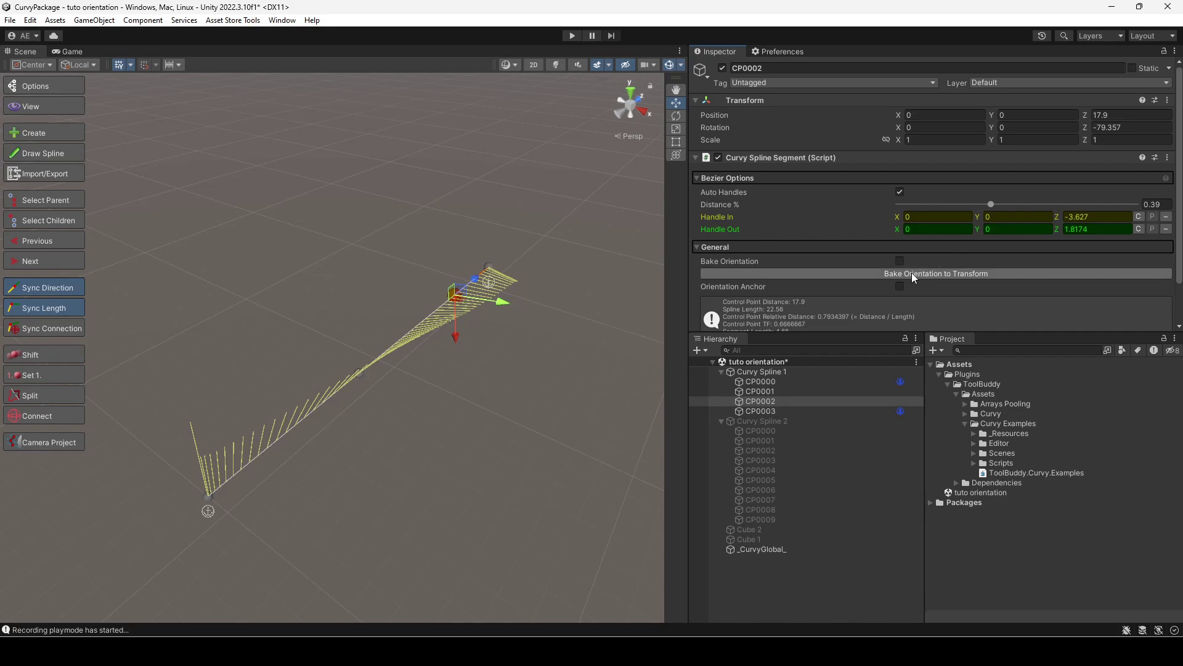
Rotate the end anchor CP0003 of Curvy Spline 1 to about -48° around Z, and enable Bake Orientation on CP0002
{"action": "left_click", "coordinate": [489, 267]}
{"action": "key", "text": "e"}
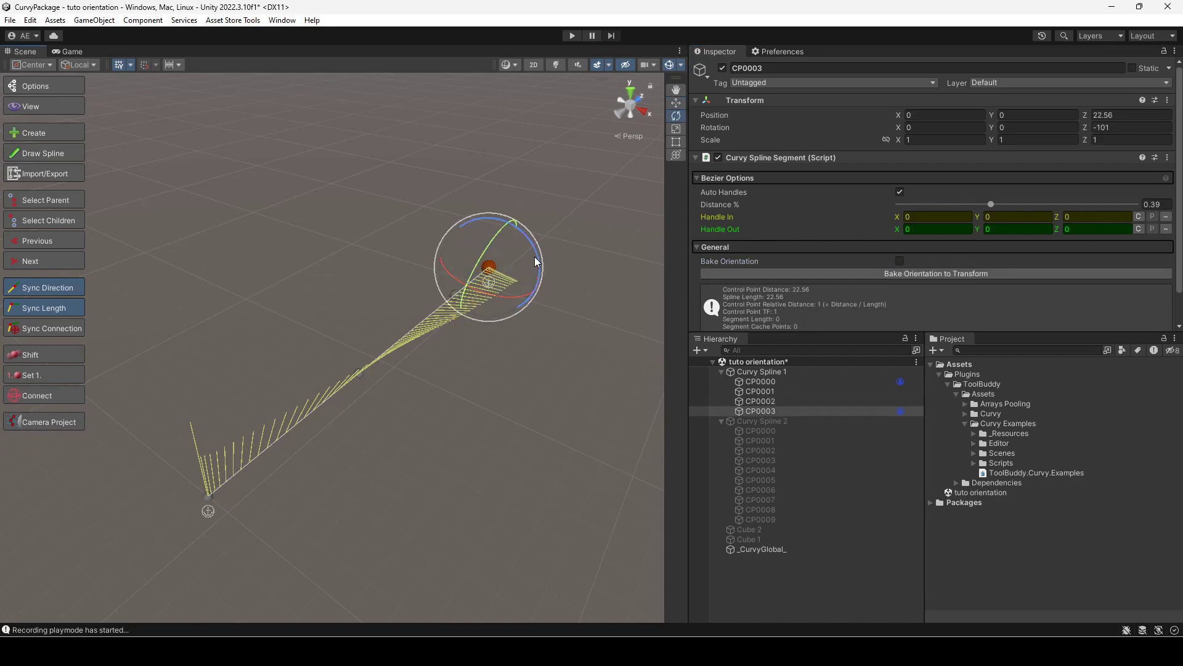
{"action": "left_click_drag", "start_coordinate": [534, 257], "coordinate": [461, 184]}
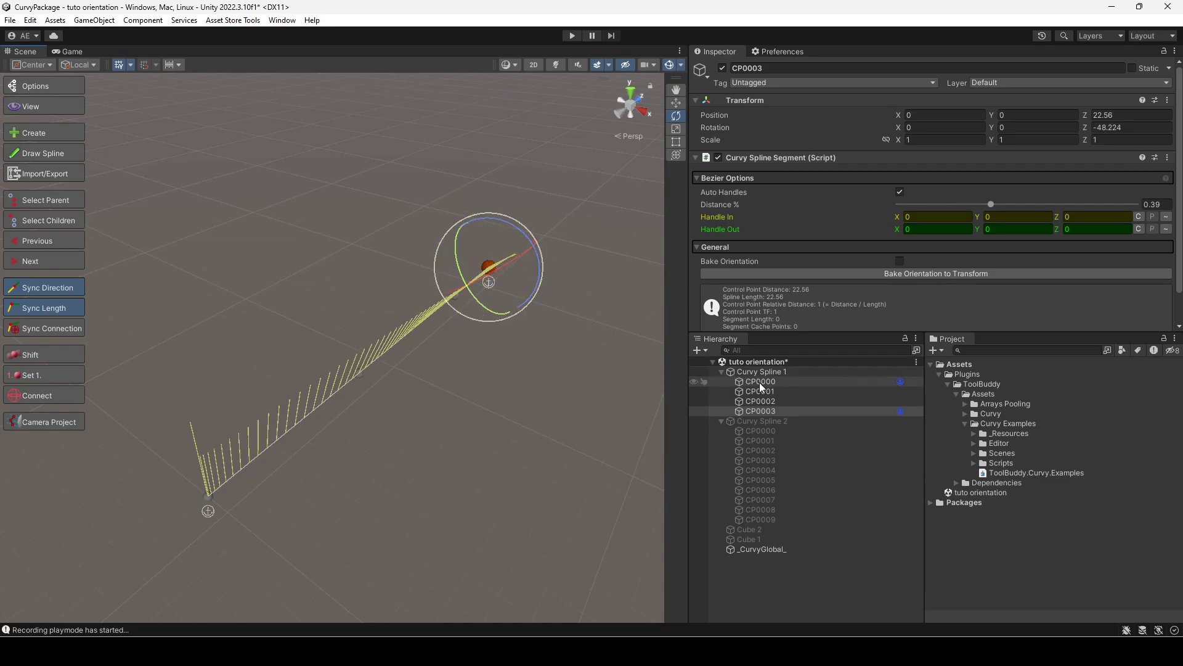
{"action": "left_click", "coordinate": [764, 400]}
{"action": "key", "text": "w"}
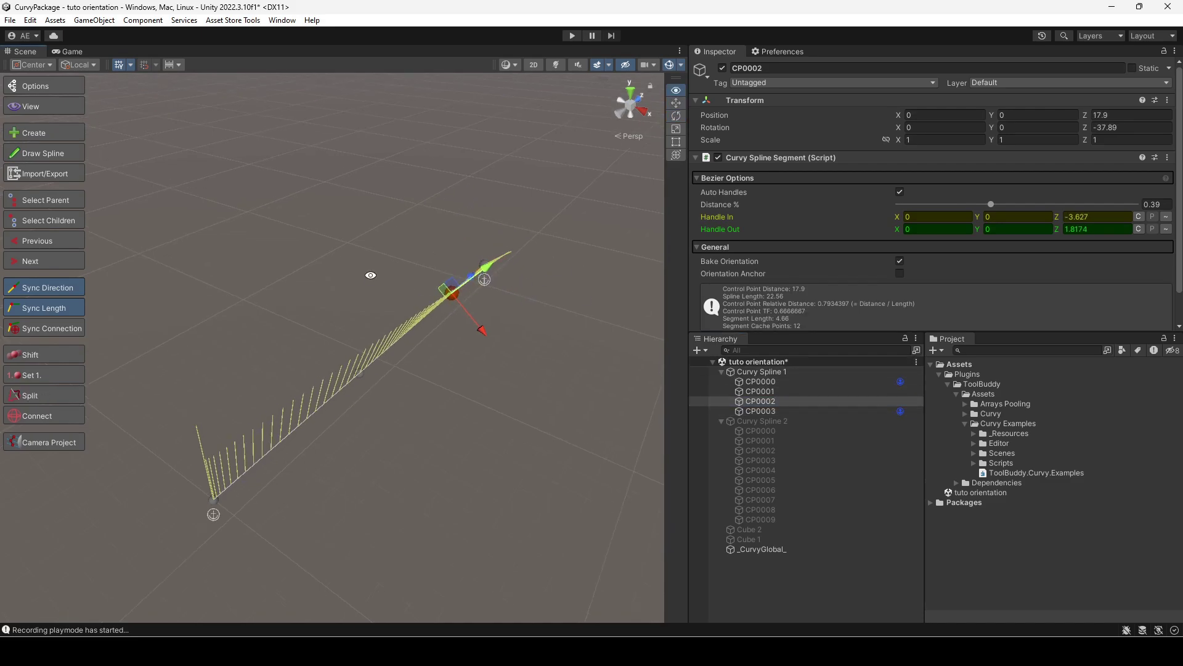